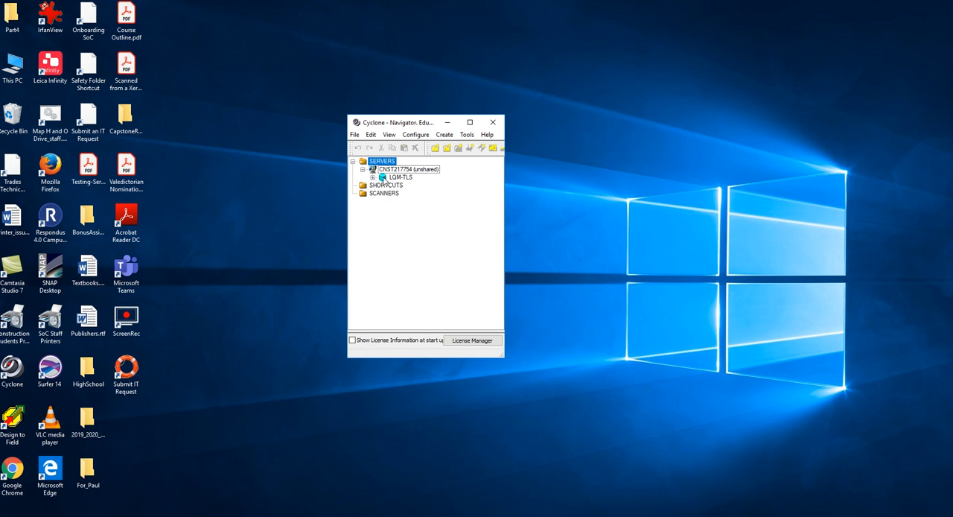
Create a registration named SW3-4 in the LQM-TLS database and open it.
click(372, 178)
click(426, 260)
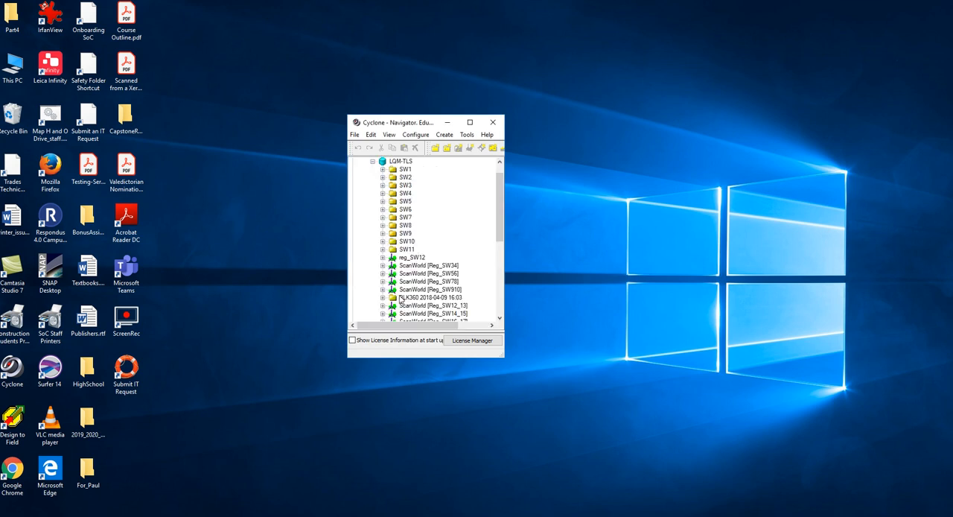
click(383, 185)
right_click(393, 163)
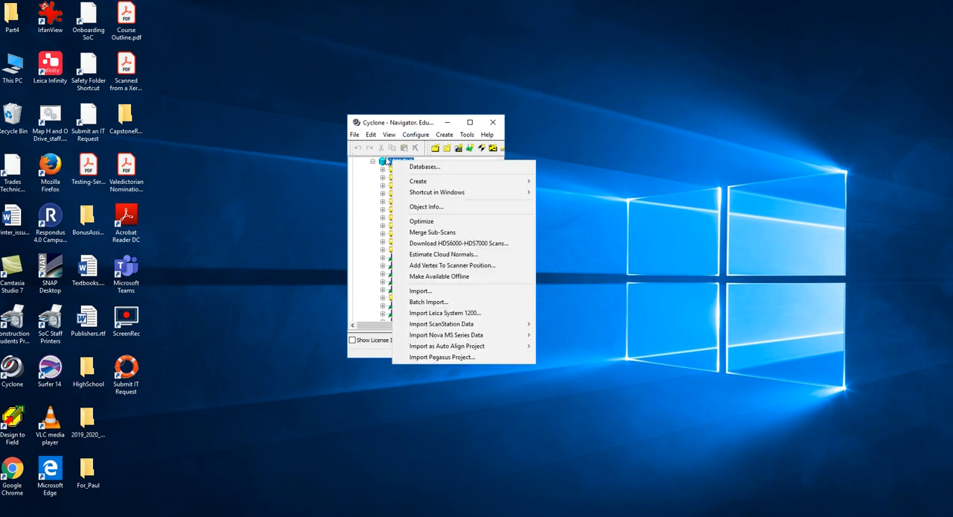
mouse_move(427, 184)
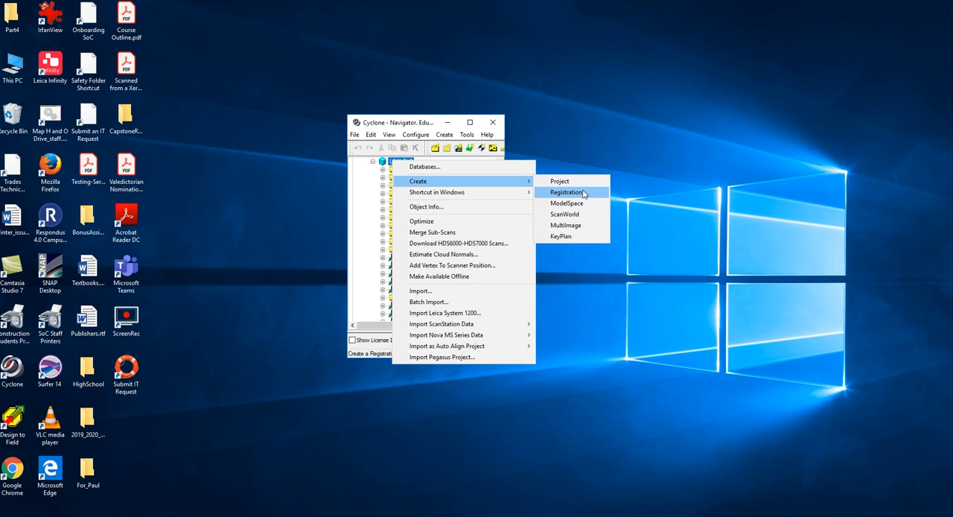
click(584, 194)
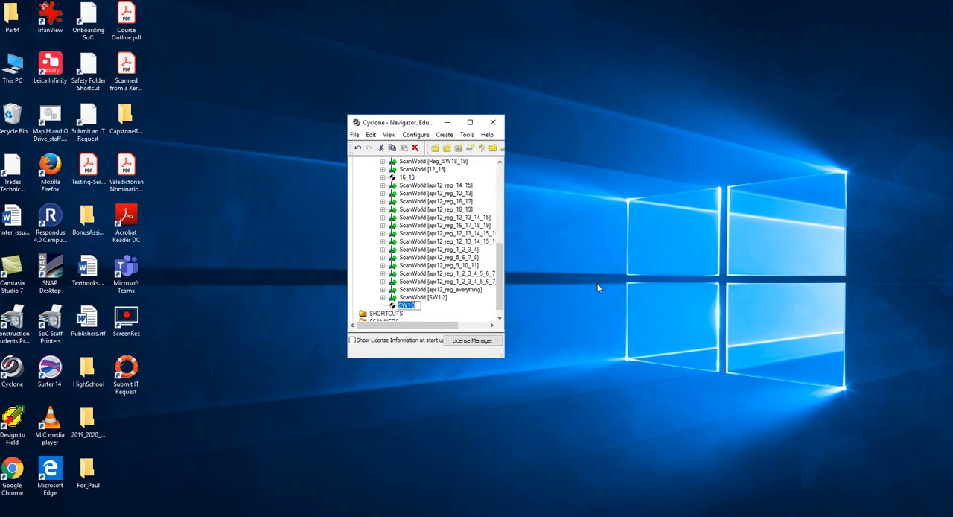
text(SW3-4)
key(Return)
double_click(402, 308)
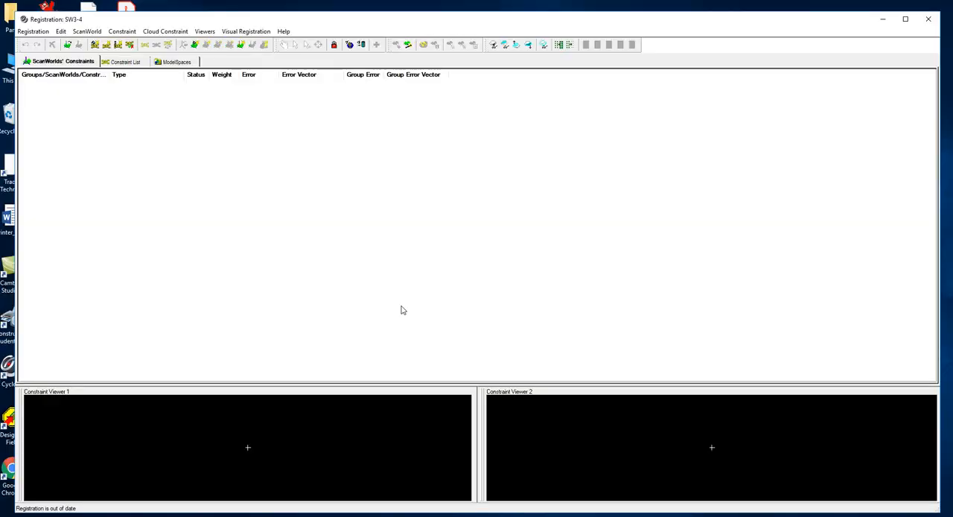
Add the SW3 and SW4 ScanWorlds, BLK360 Setup31 and Setup32, to the registration and expand the Ungrouped entry.
click(88, 33)
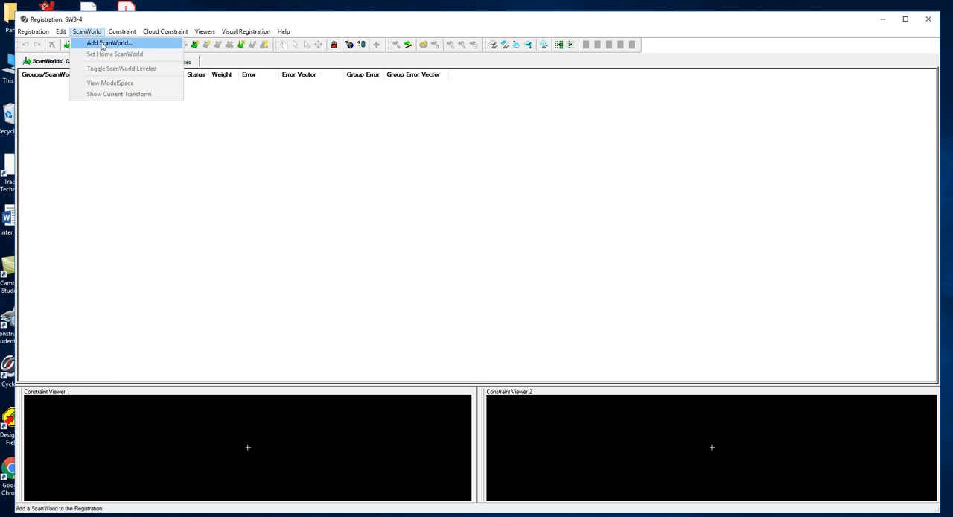
click(100, 46)
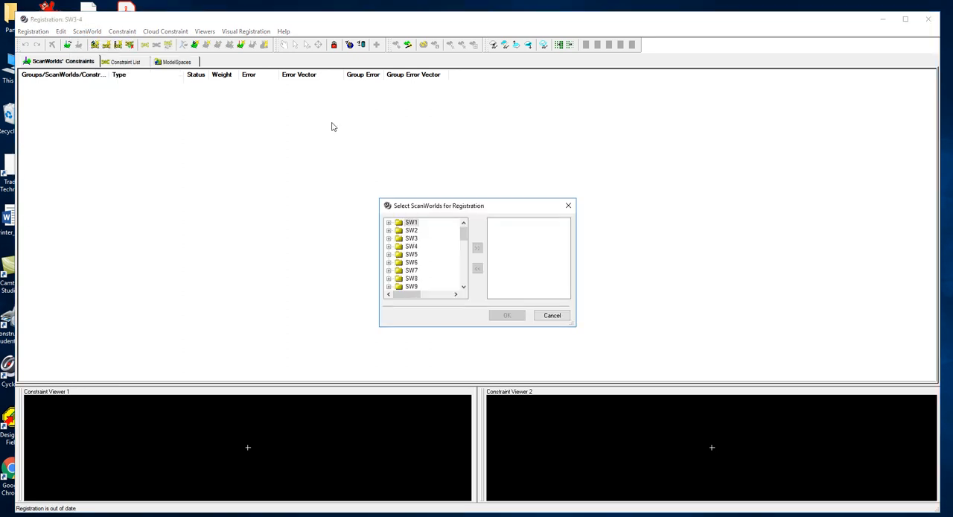
click(388, 238)
click(436, 247)
click(477, 247)
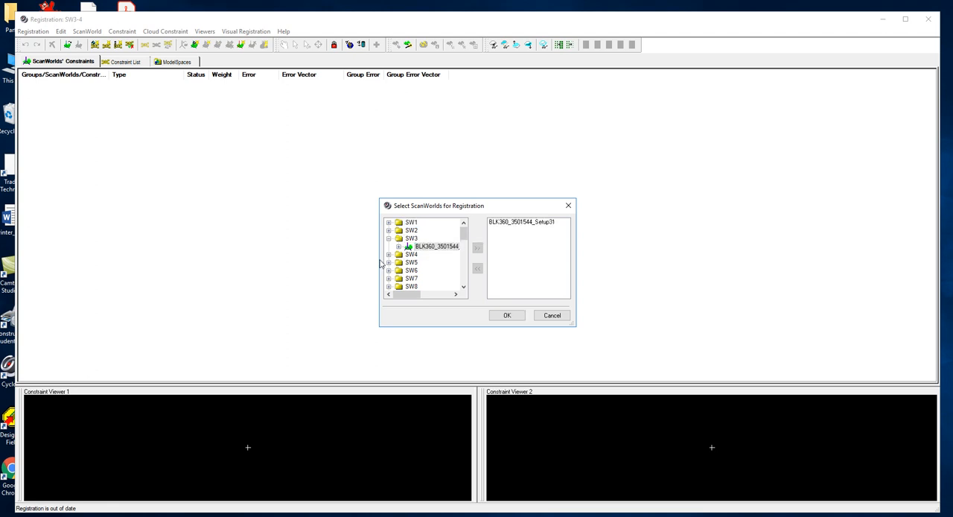
click(389, 255)
click(436, 262)
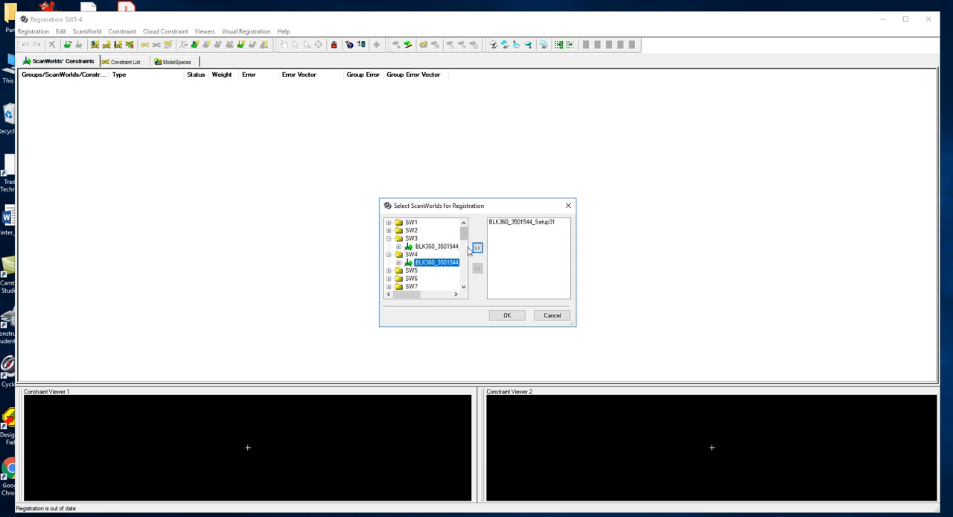
click(477, 248)
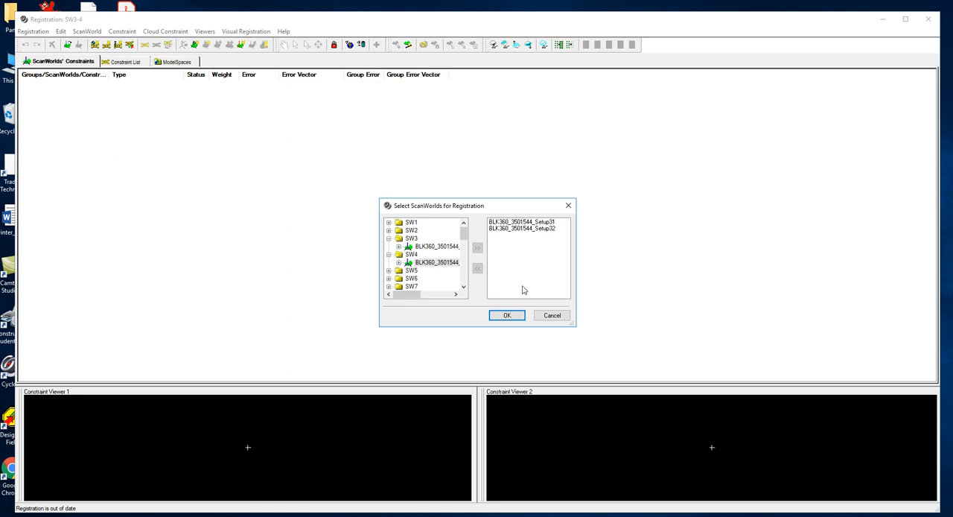
click(507, 316)
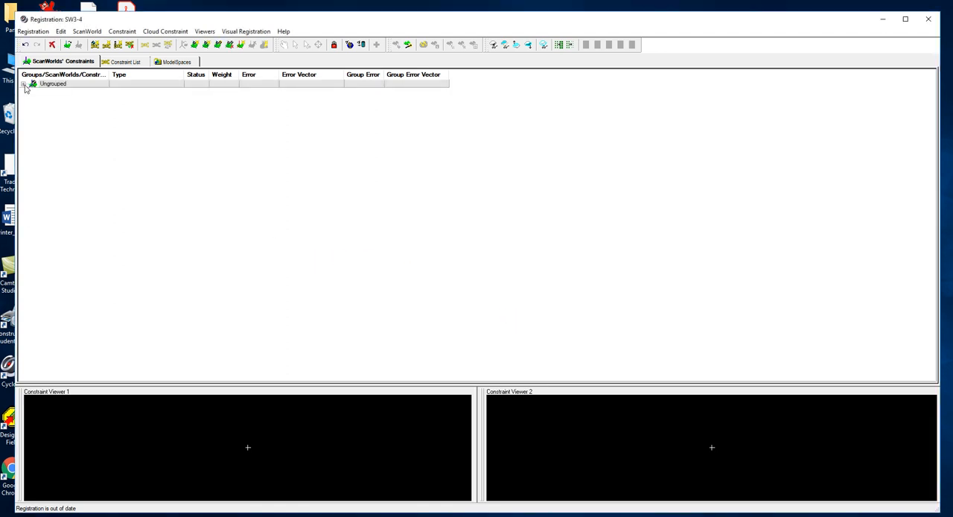
click(23, 84)
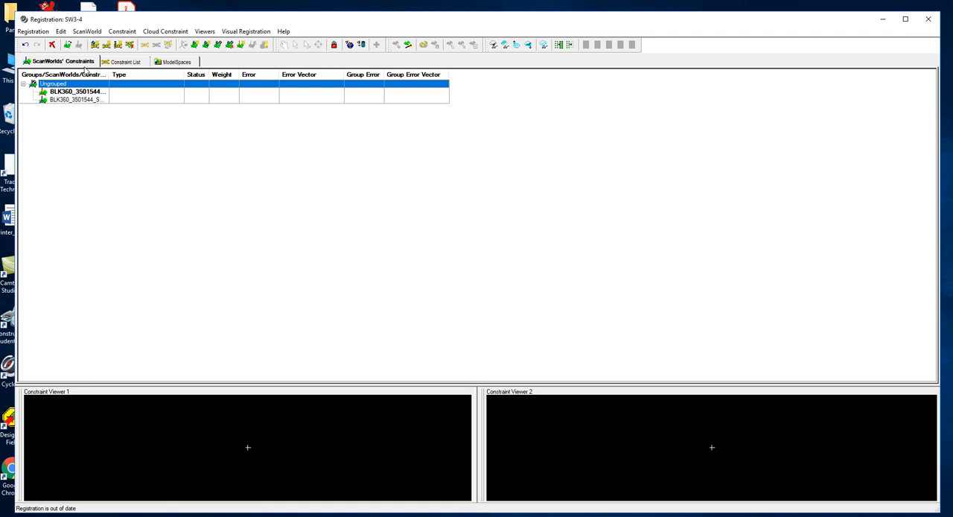
Start the Cloud Constraints Wizard for the Setup31 and Setup32 pair.
click(161, 33)
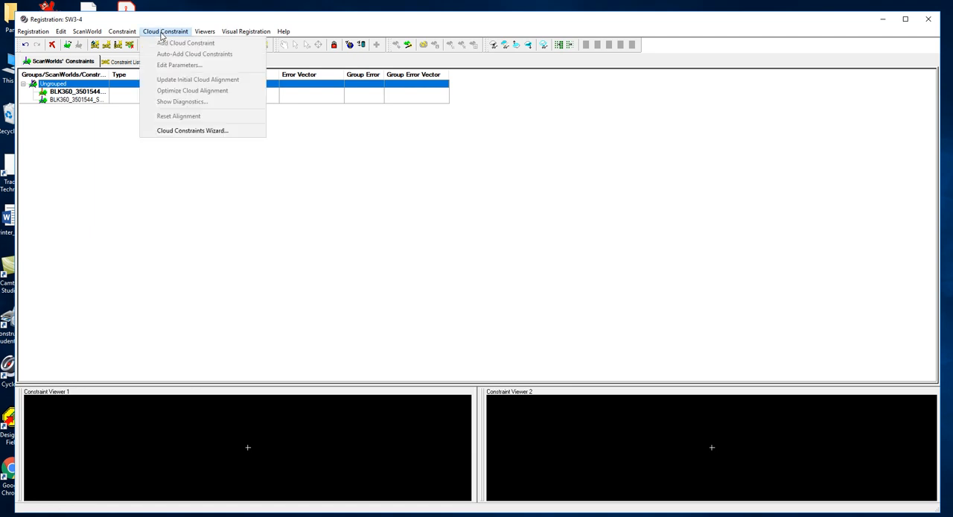
click(191, 131)
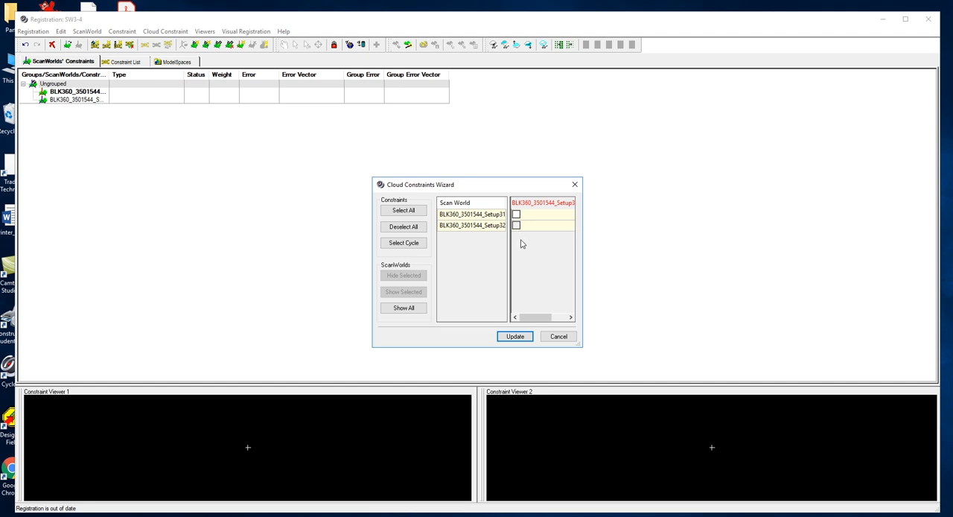
click(516, 214)
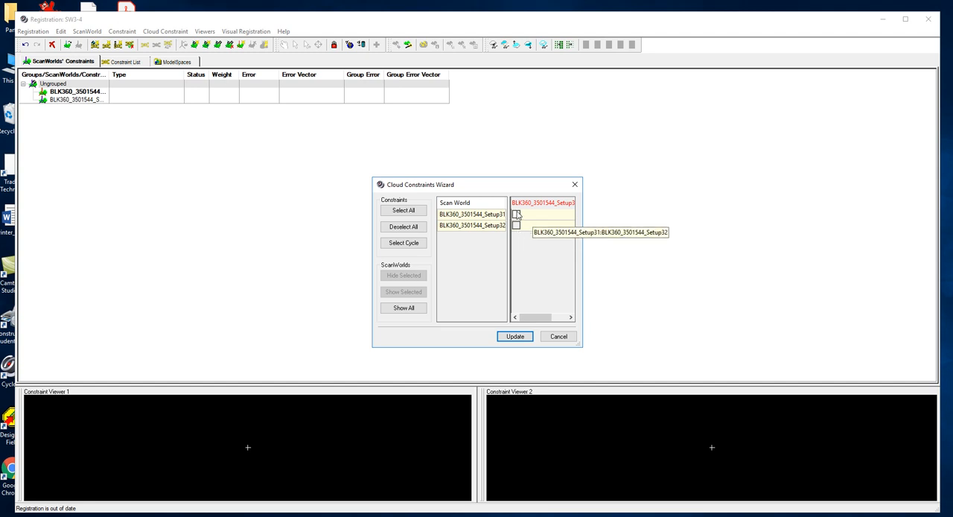
click(517, 215)
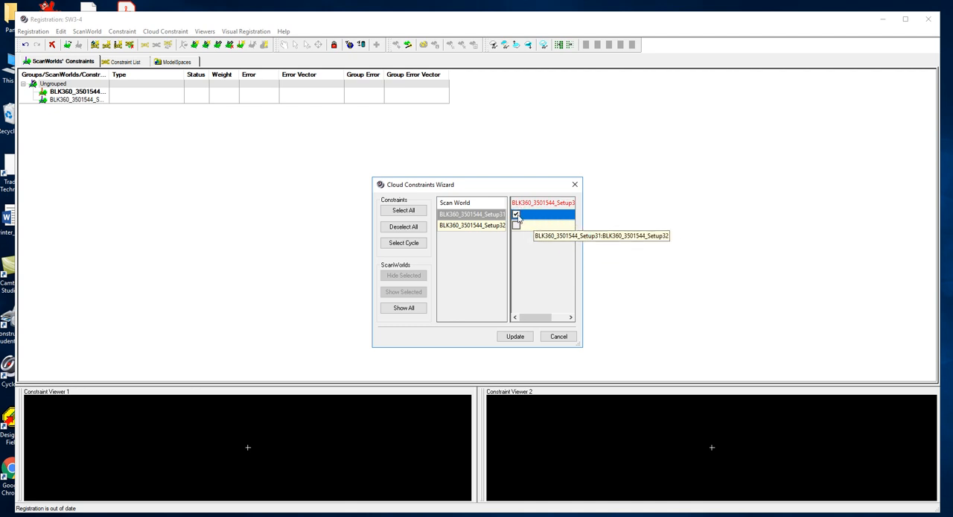
click(515, 337)
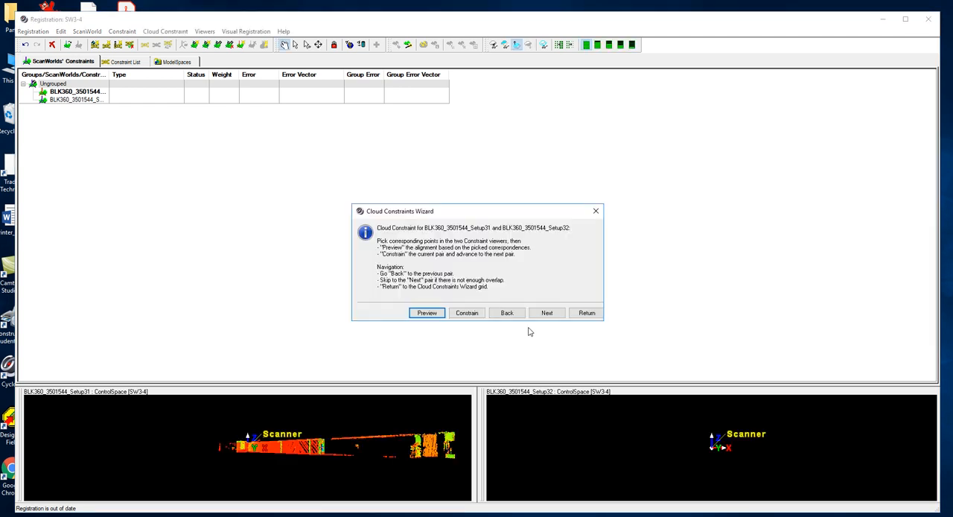
Enlarge both constraint viewers to fill most of the window and dismiss the wizard's instructions.
click(478, 383)
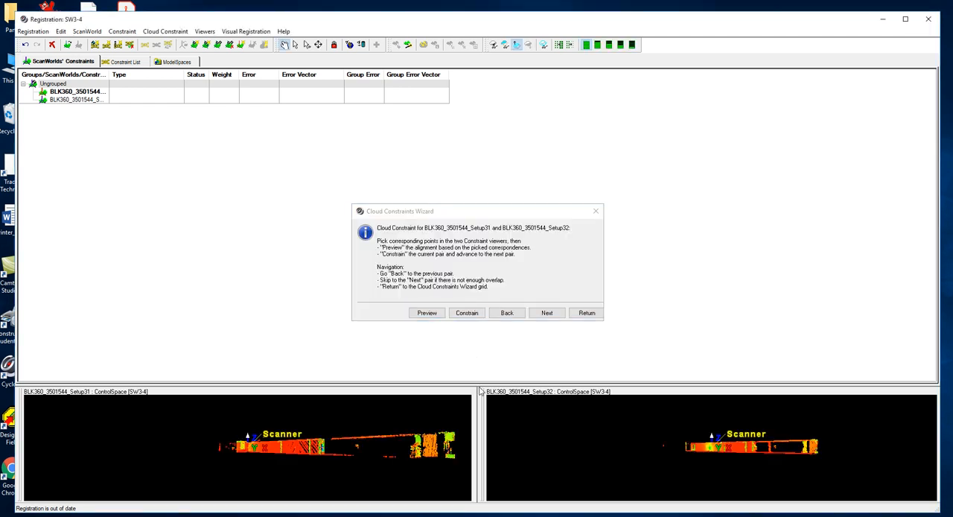
drag(479, 387, 497, 116)
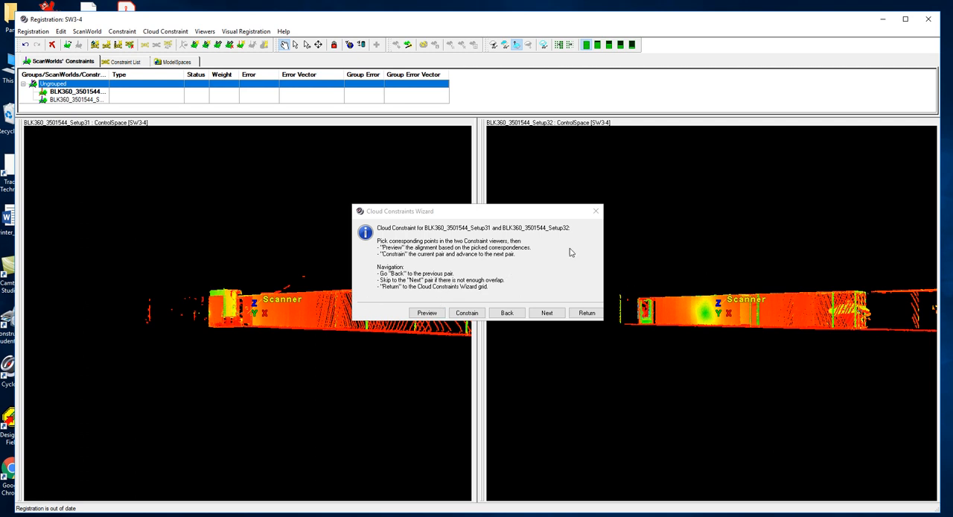
click(596, 211)
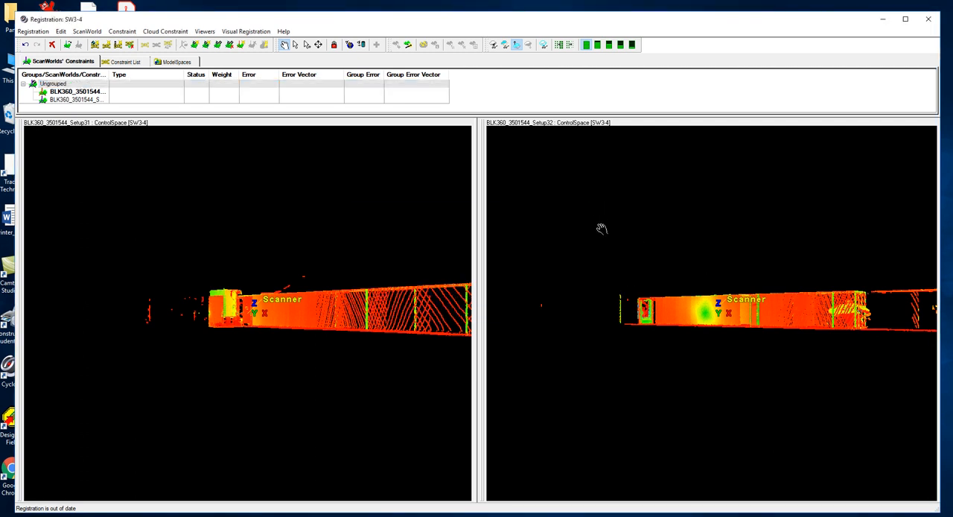
Bring the Setup31 point cloud to an interior view looking straight down the corridor.
drag(393, 303, 336, 334)
drag(794, 310, 706, 352)
drag(287, 322, 336, 330)
key(s)
click(272, 331)
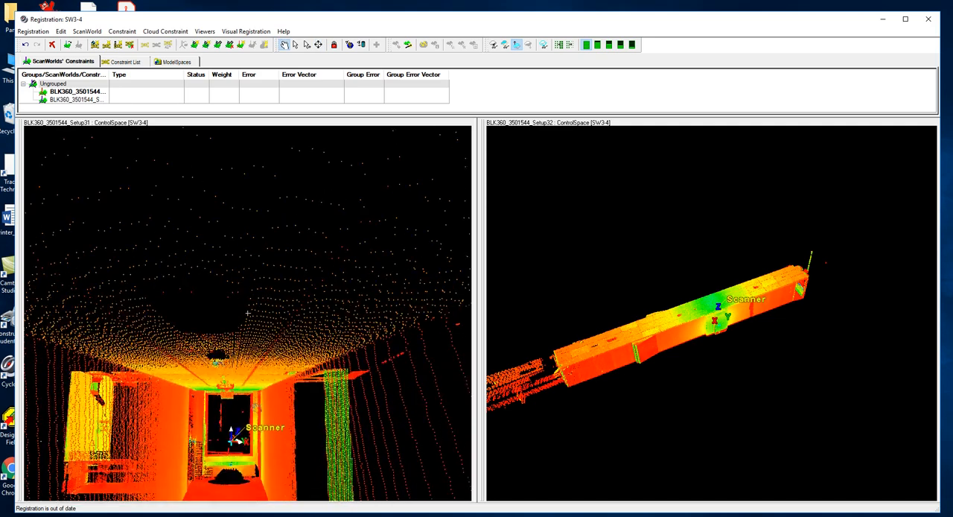
drag(255, 407, 257, 413)
right_drag(257, 413, 274, 280)
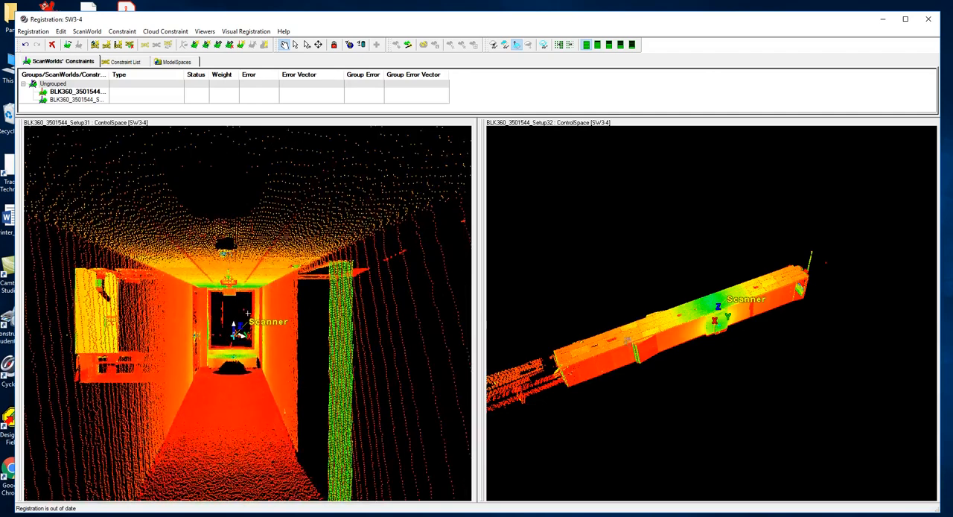
Bring the Setup32 point cloud to a matching interior view facing the door at the corridor's end.
drag(668, 330, 707, 294)
key(s)
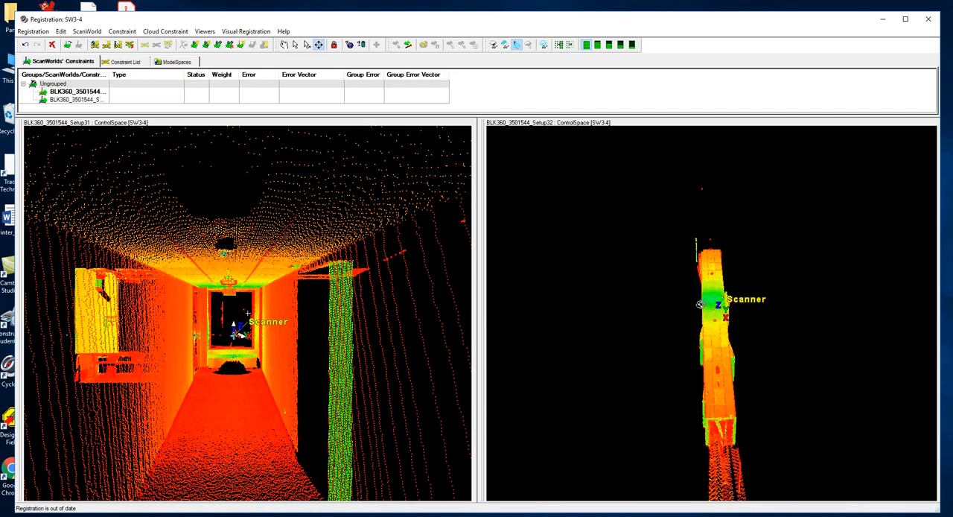
click(713, 333)
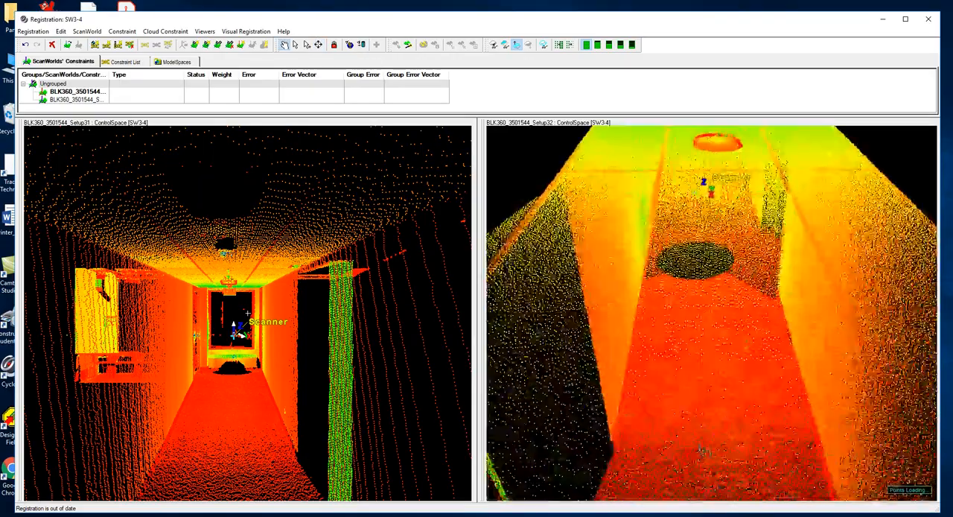
drag(701, 412, 702, 396)
right_drag(702, 395, 721, 259)
drag(721, 258, 713, 290)
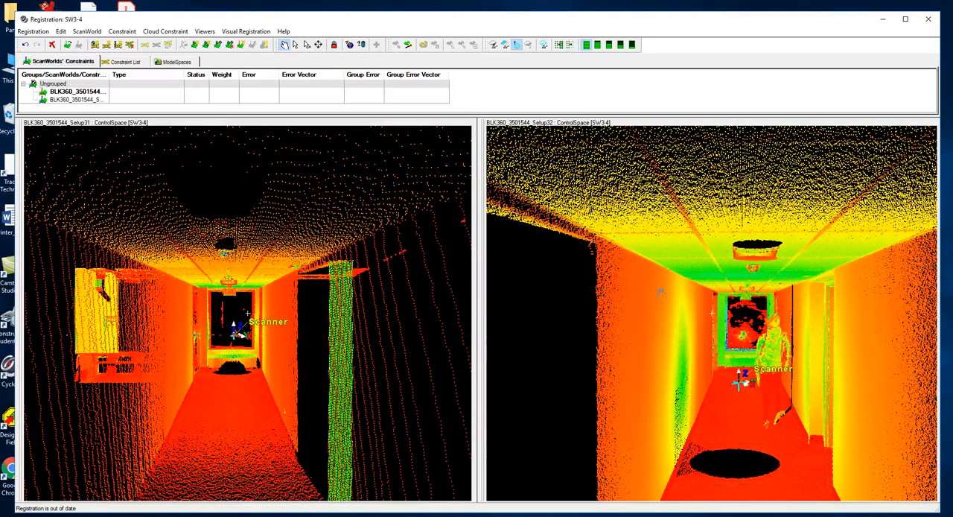
scroll(744, 313, up, 5)
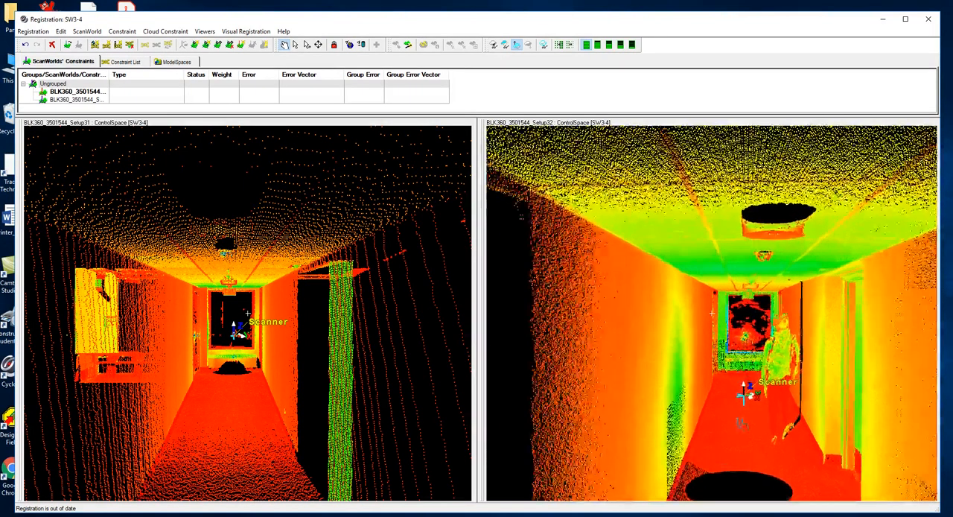
drag(743, 284, 743, 360)
key(s)
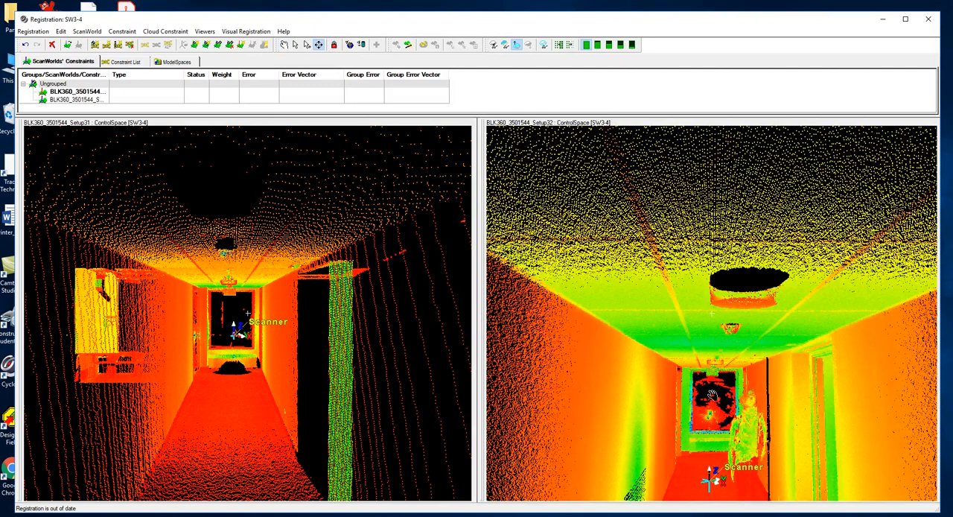
click(709, 393)
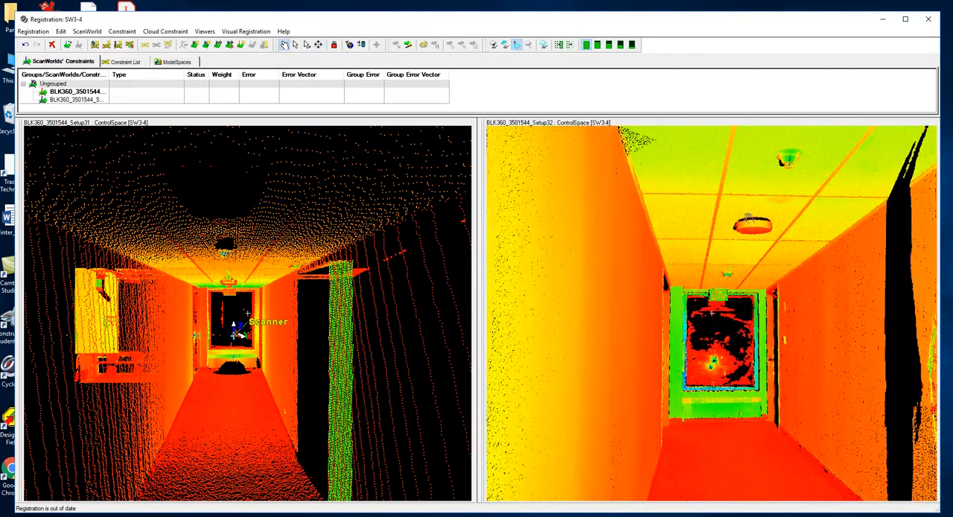
Frame the exit sign above the corridor's end door up close in the Setup31 viewer.
key(s)
click(241, 293)
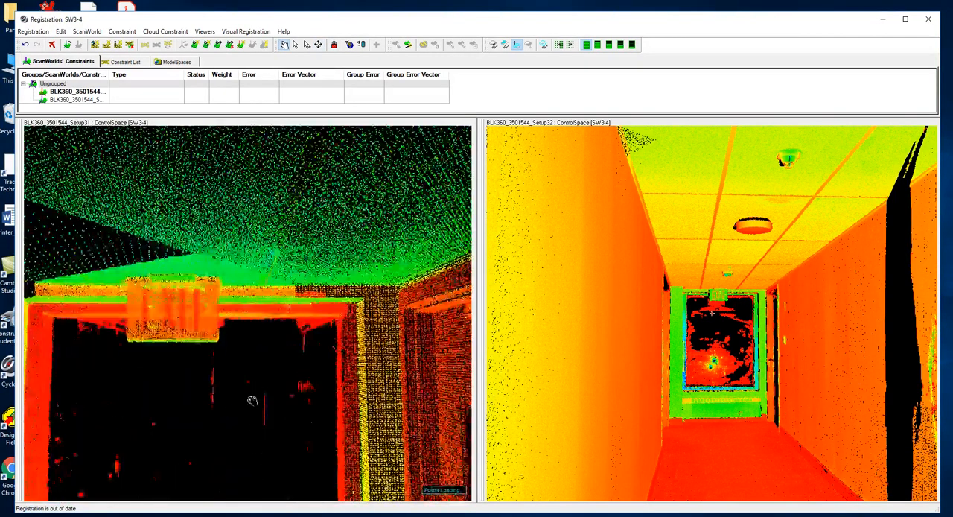
right_drag(257, 368, 249, 410)
middle_drag(249, 410, 260, 362)
drag(261, 362, 262, 370)
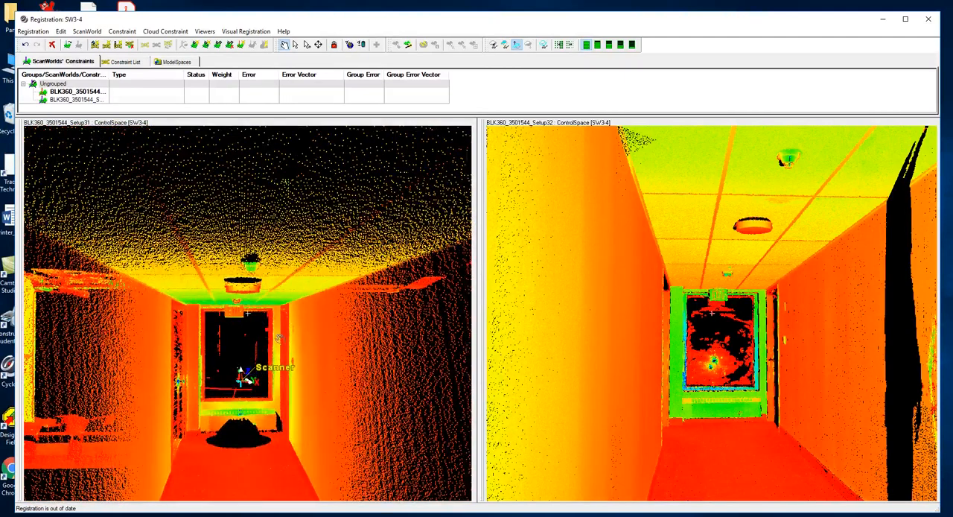
drag(275, 315, 277, 308)
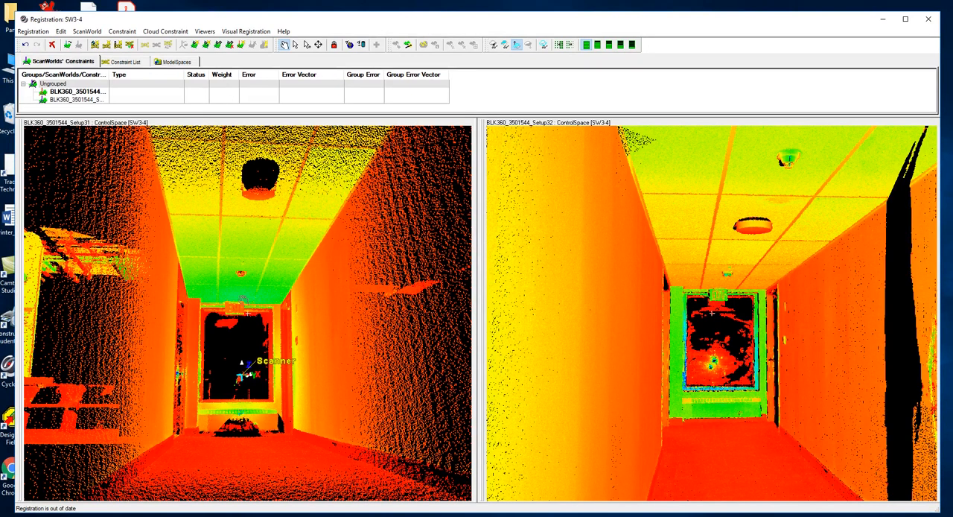
key(s)
click(233, 308)
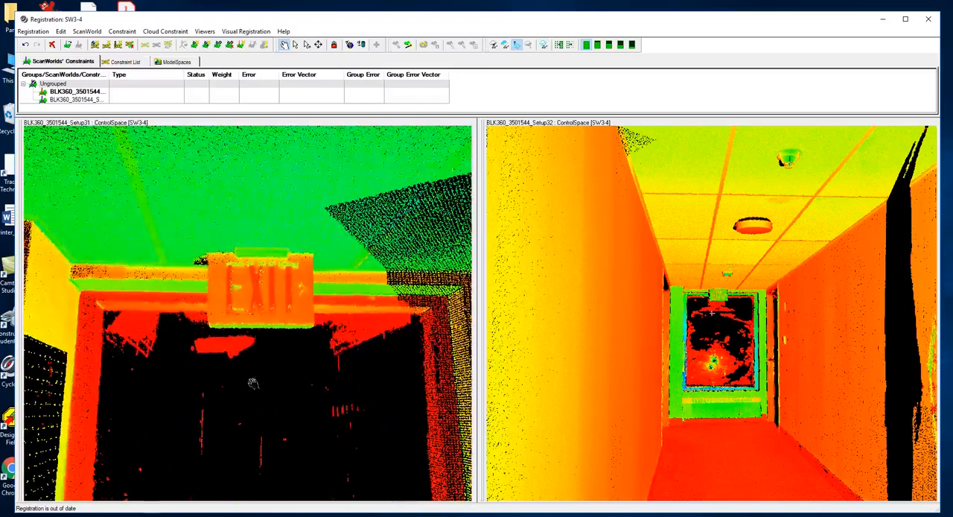
Frame the same exit sign up close in the Setup32 viewer and activate Multi-Pick Mode.
key(s)
click(726, 298)
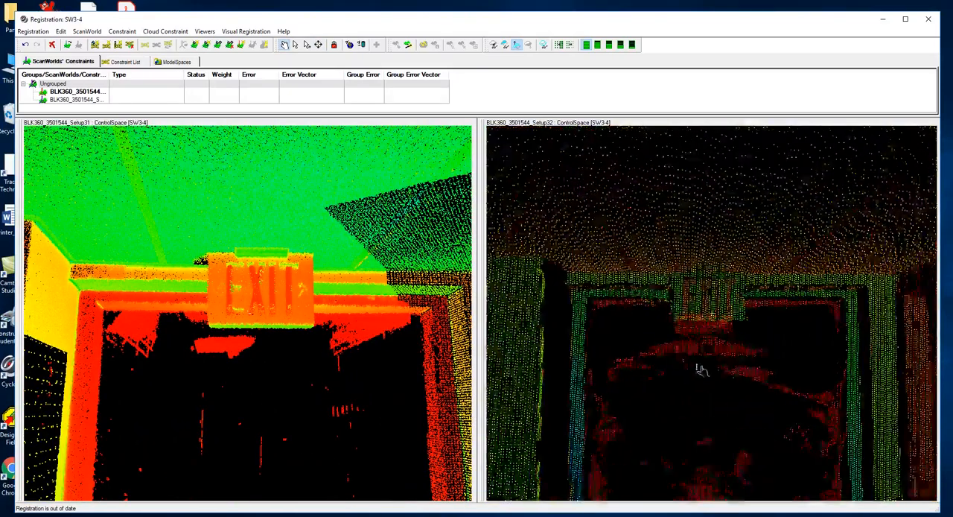
mouse_move(709, 371)
mouse_down()
mouse_move(713, 395)
mouse_move(713, 364)
mouse_up()
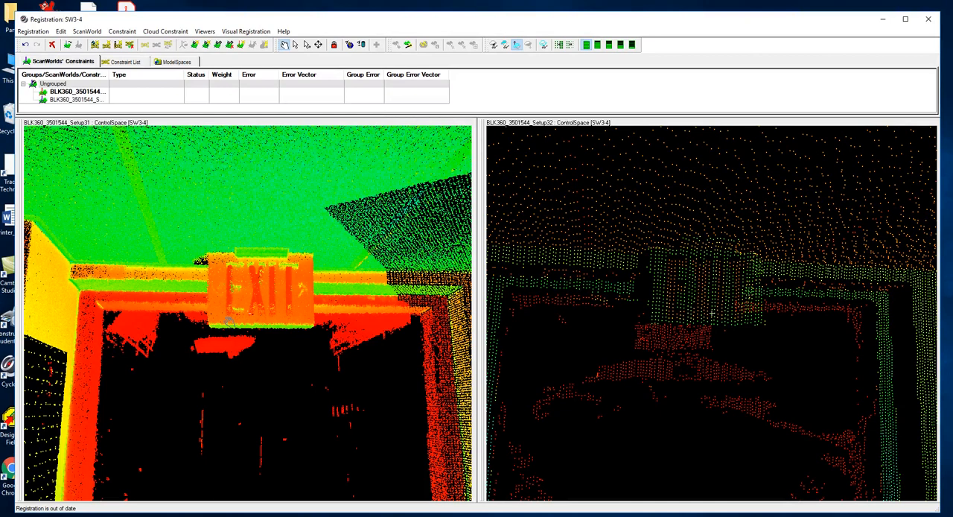
click(306, 45)
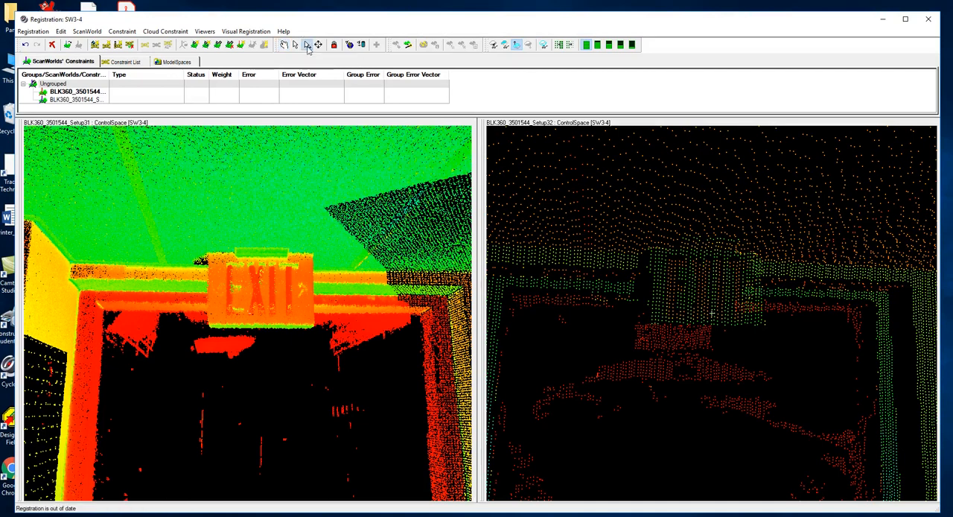
Pick matching points at the lower-left of the exit sign's lettering in the Setup31 and Setup32 point clouds.
click(227, 316)
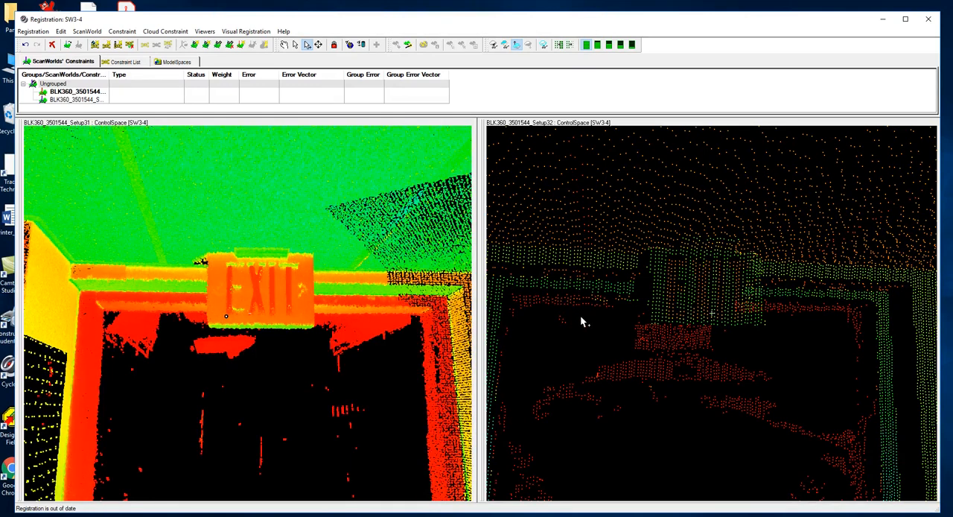
click(668, 317)
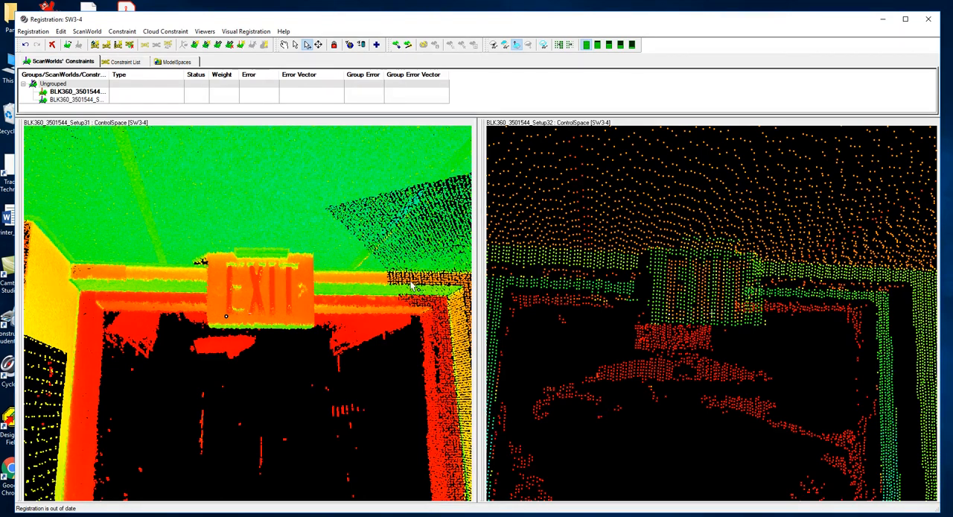
Return the Setup31 viewer from the exit sign to an interior view down the corridor.
click(284, 45)
drag(85, 230, 201, 279)
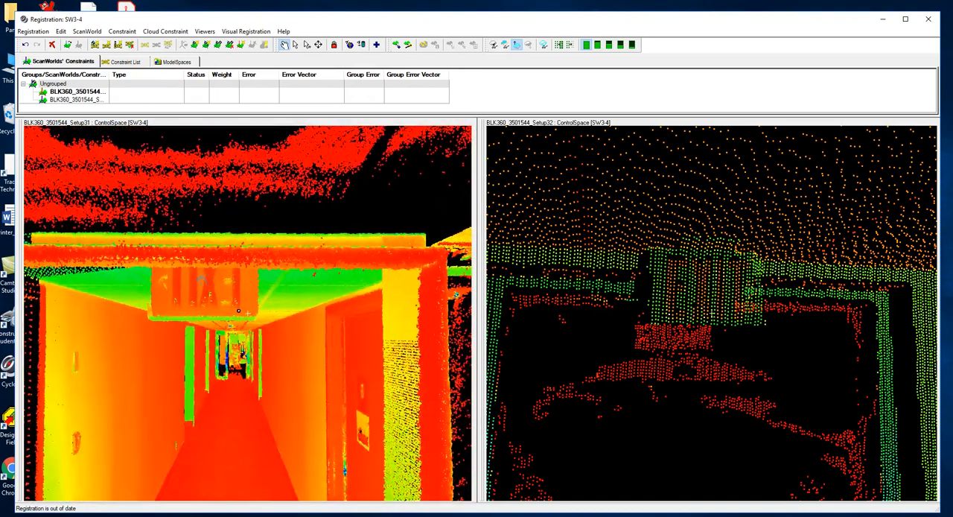
key(s)
click(262, 375)
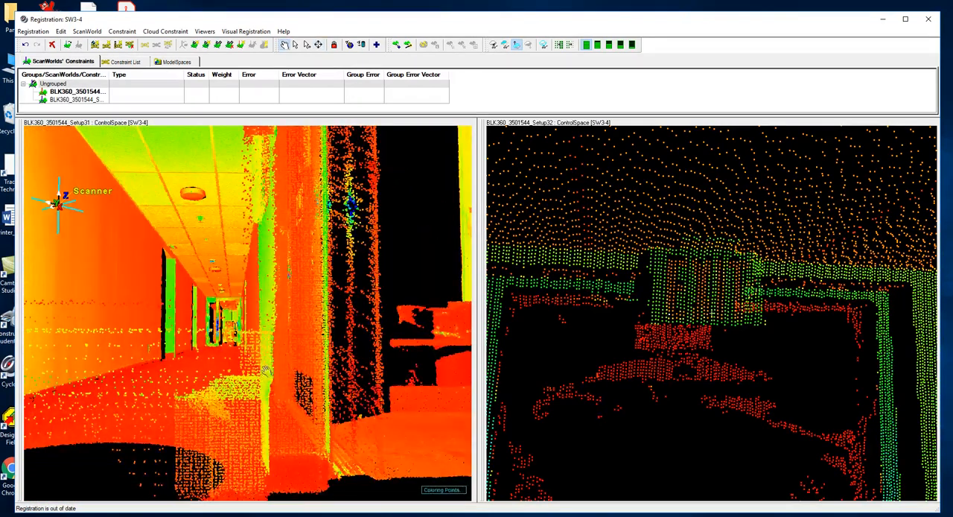
scroll(248, 315, up, 3)
Return the Setup32 viewer from the exit sign to a matching interior view down the corridor.
drag(691, 284, 828, 291)
key(s)
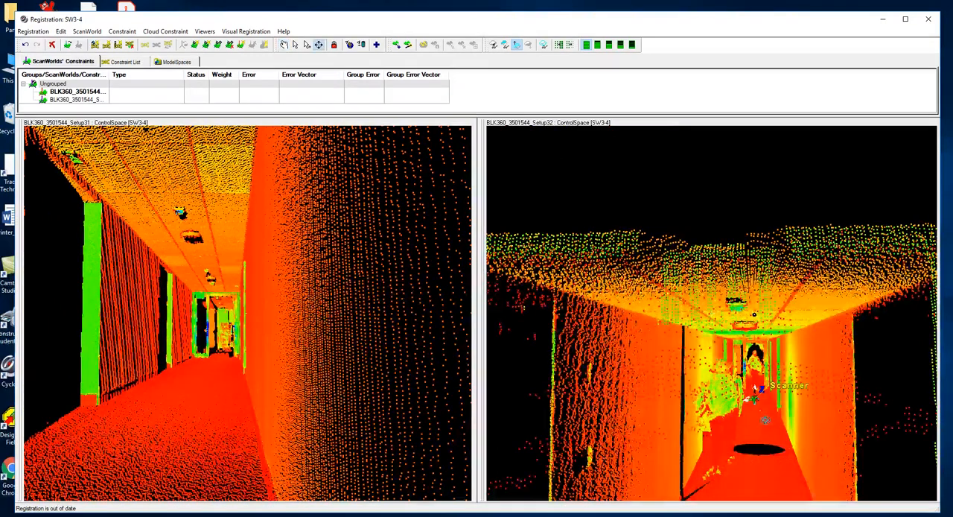
click(788, 402)
drag(659, 235, 688, 236)
key(s)
click(712, 304)
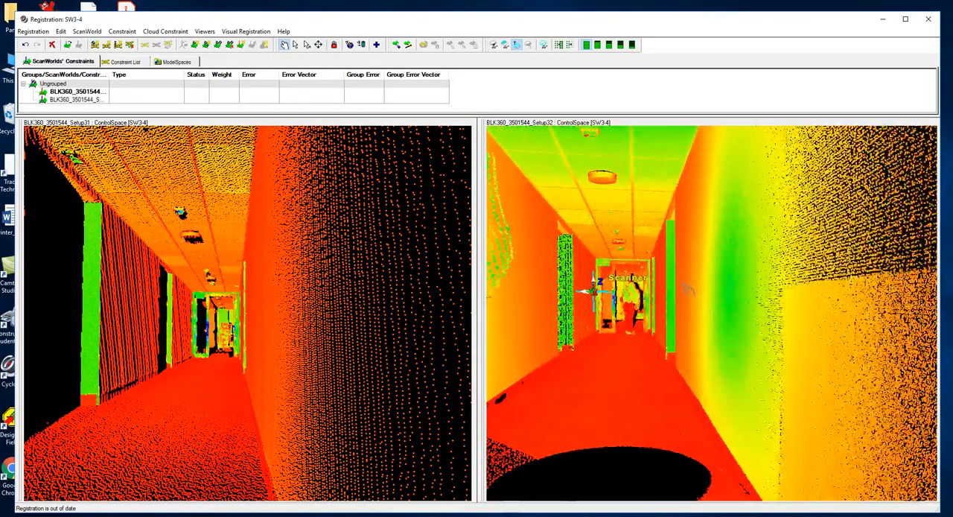
Frame the foot of the left door jamb at the corridor's far end up close in the Setup31 viewer.
drag(239, 341, 218, 342)
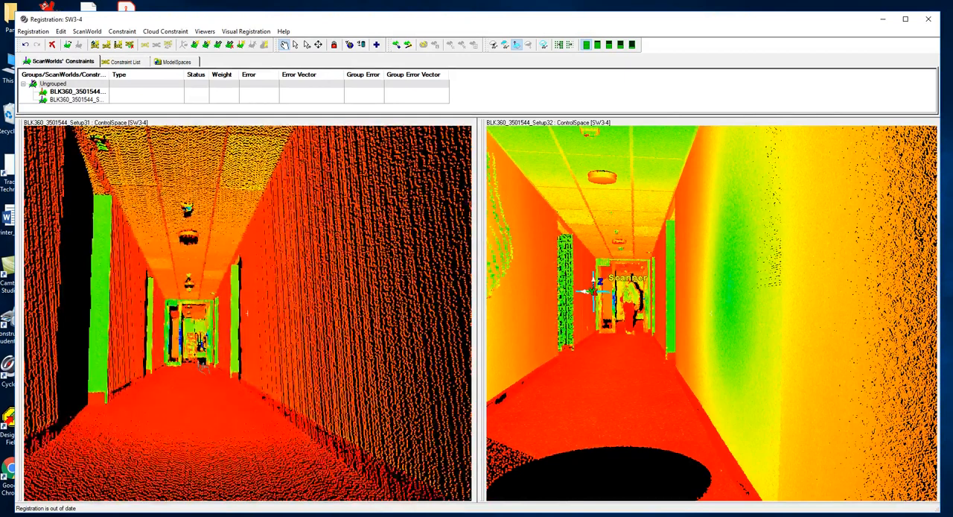
scroll(207, 350, down, 8)
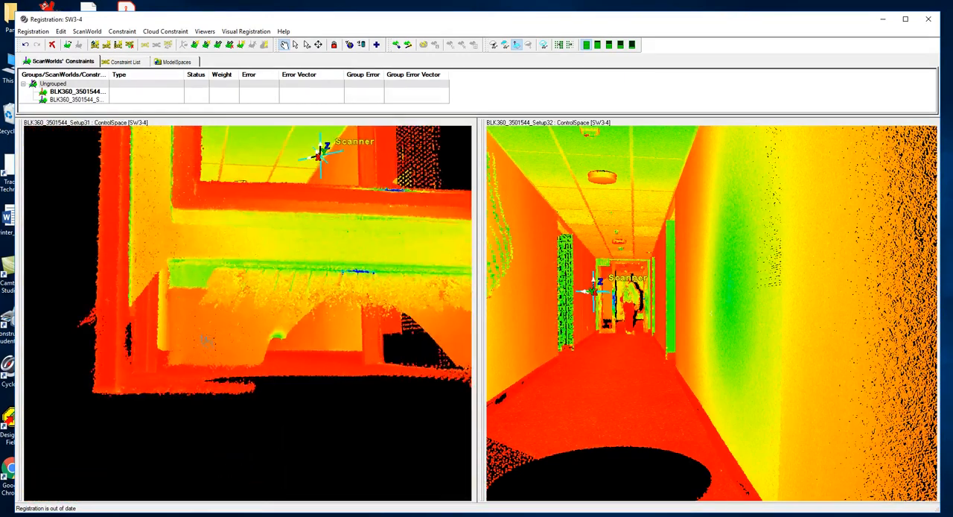
scroll(207, 341, up, 5)
scroll(364, 365, down, 4)
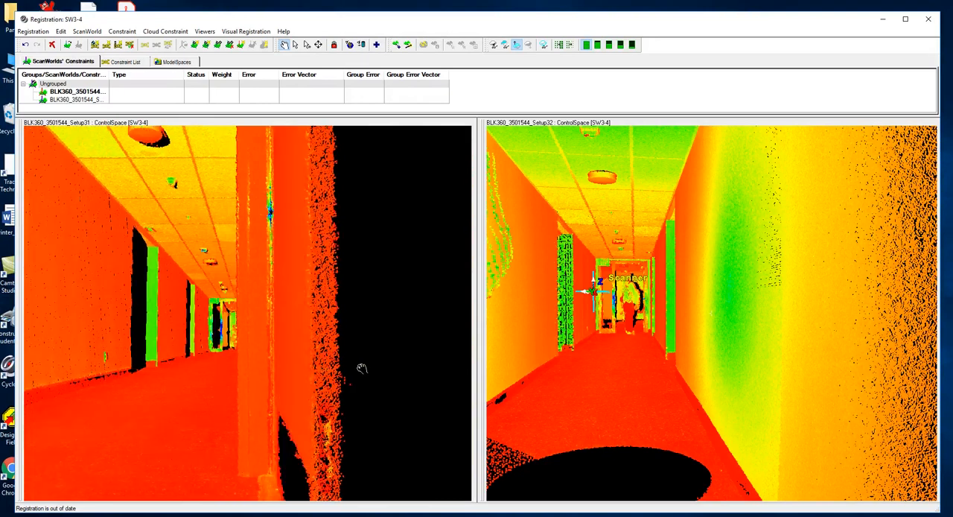
drag(561, 367, 563, 370)
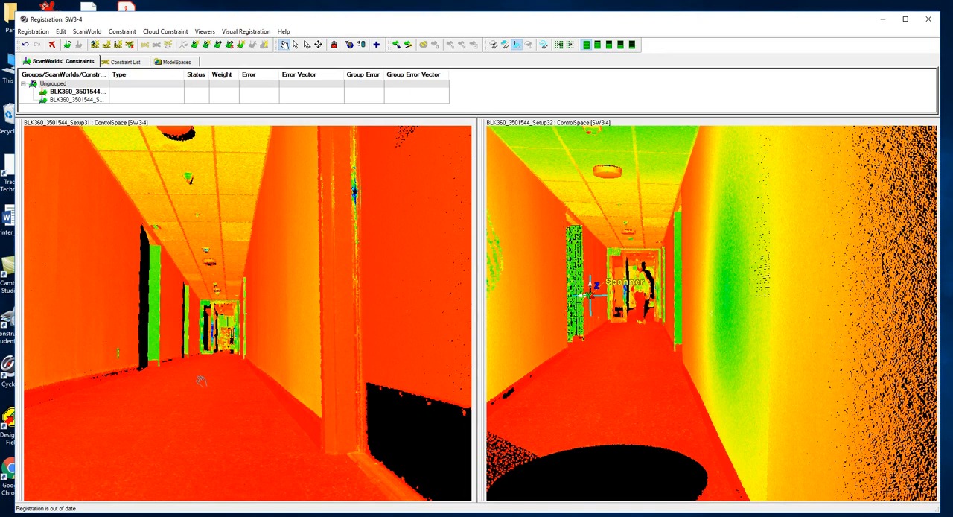
drag(197, 350, 205, 355)
drag(289, 277, 213, 310)
drag(271, 330, 249, 314)
key(s)
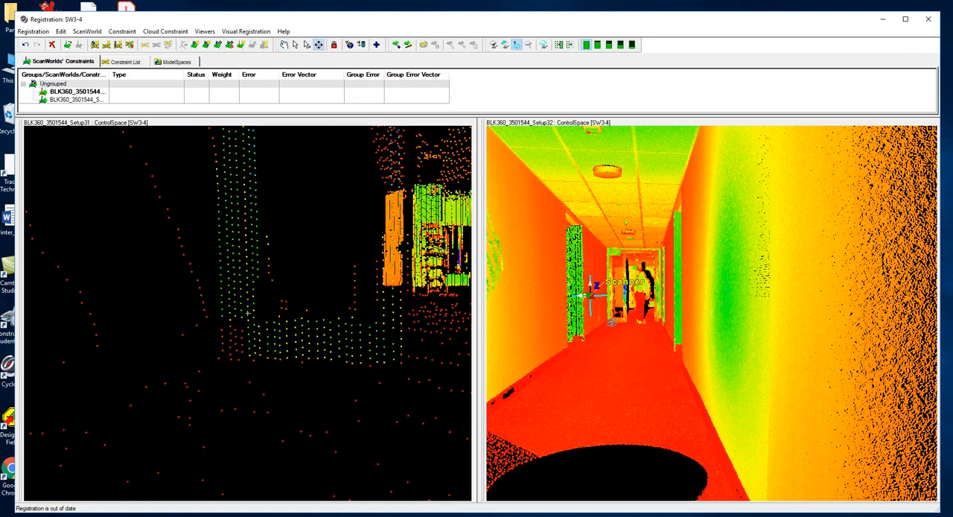
Frame the same door jamb foot in the Setup32 viewer and multi-pick its matching bottom corner in the point clouds.
click(611, 322)
middle_drag(763, 240, 745, 374)
middle_drag(778, 262, 738, 425)
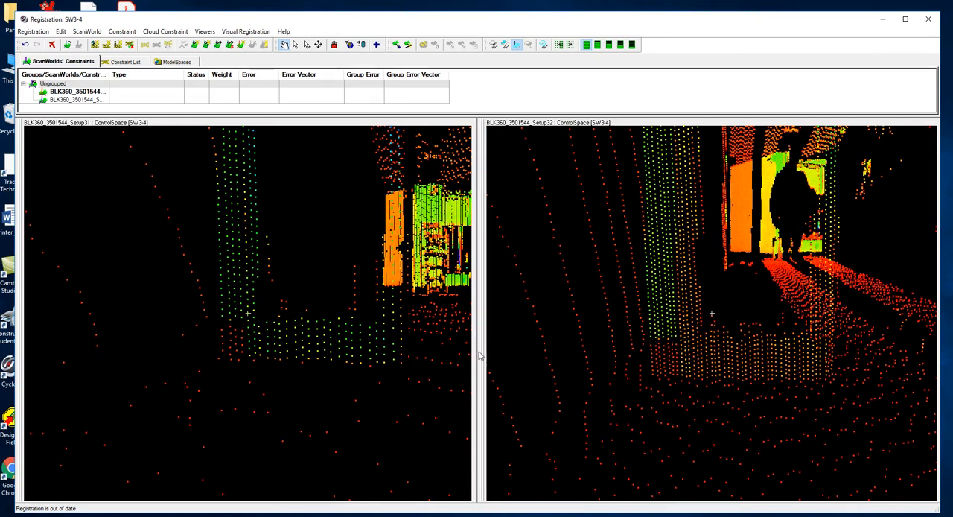
middle_drag(323, 379, 350, 352)
middle_drag(685, 341, 659, 349)
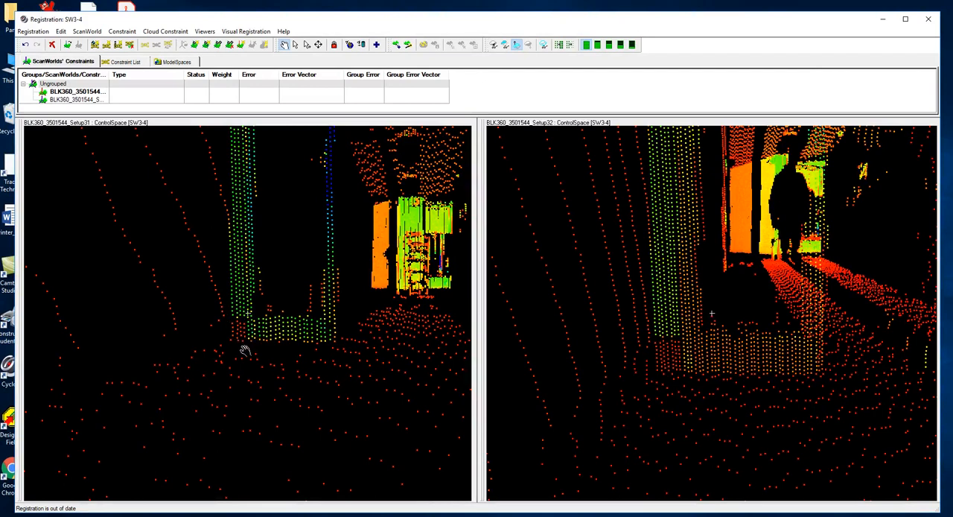
click(306, 44)
click(283, 45)
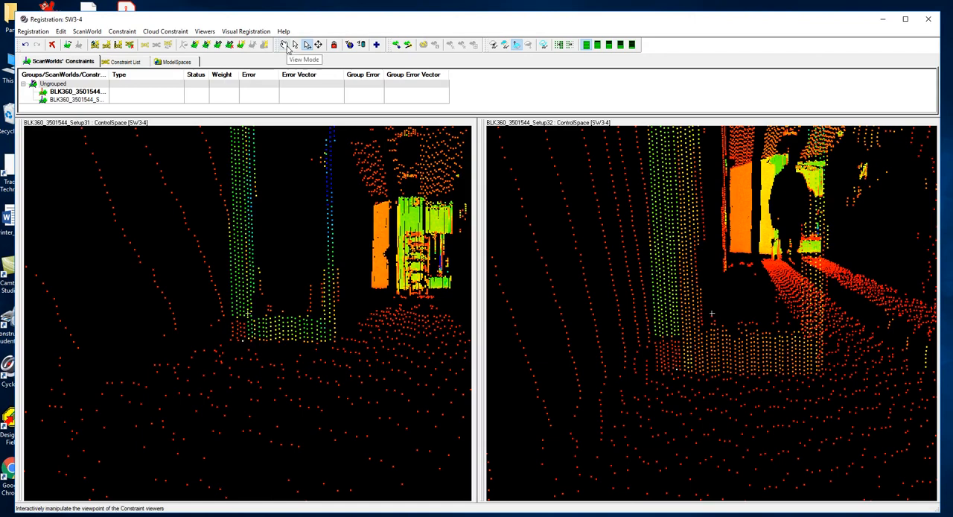
Frame the small wall-mounted box beside the corridor door up close in the Setup31 viewer.
mouse_move(265, 343)
mouse_down()
mouse_move(268, 305)
mouse_move(318, 323)
mouse_move(313, 293)
mouse_move(277, 373)
mouse_move(268, 435)
mouse_move(268, 418)
mouse_up()
scroll(268, 418, down, 5)
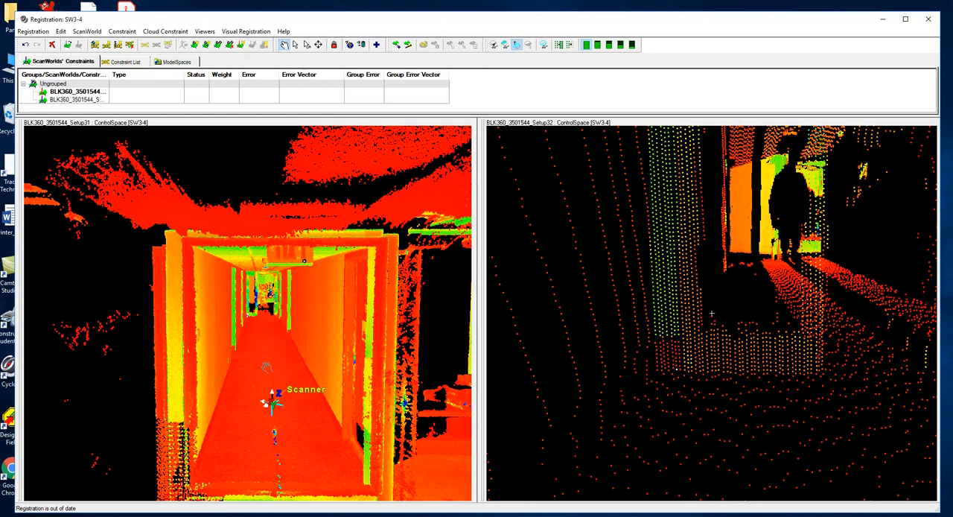
drag(246, 371, 242, 375)
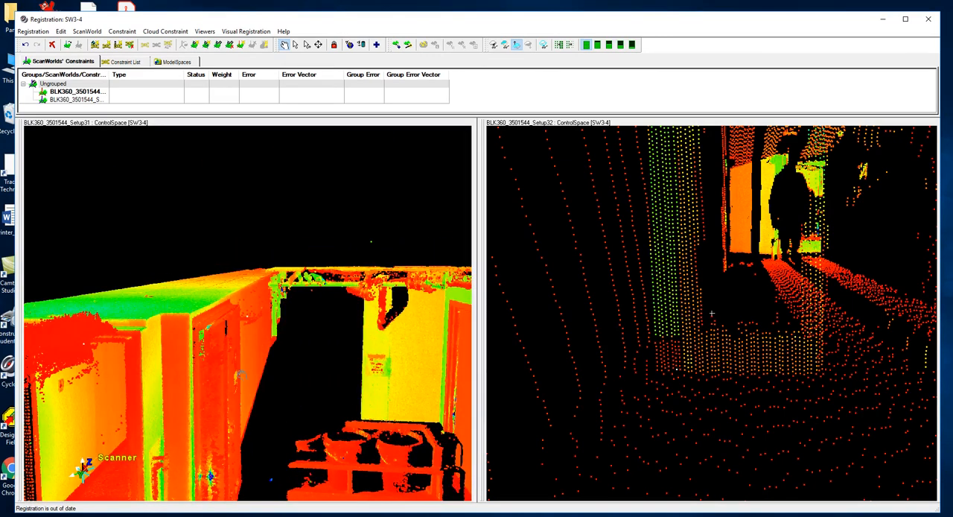
key(s)
click(90, 438)
drag(245, 326, 207, 341)
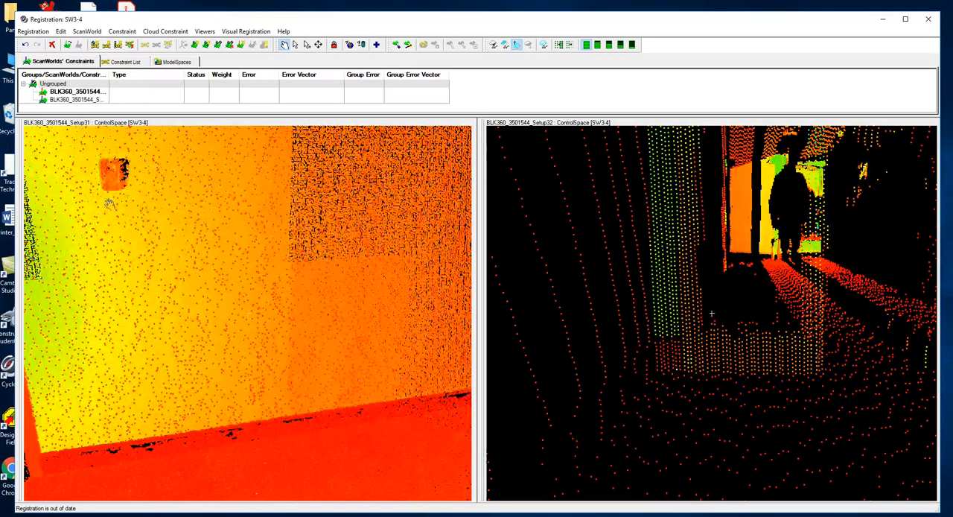
scroll(113, 220, up, 3)
right_drag(138, 201, 184, 307)
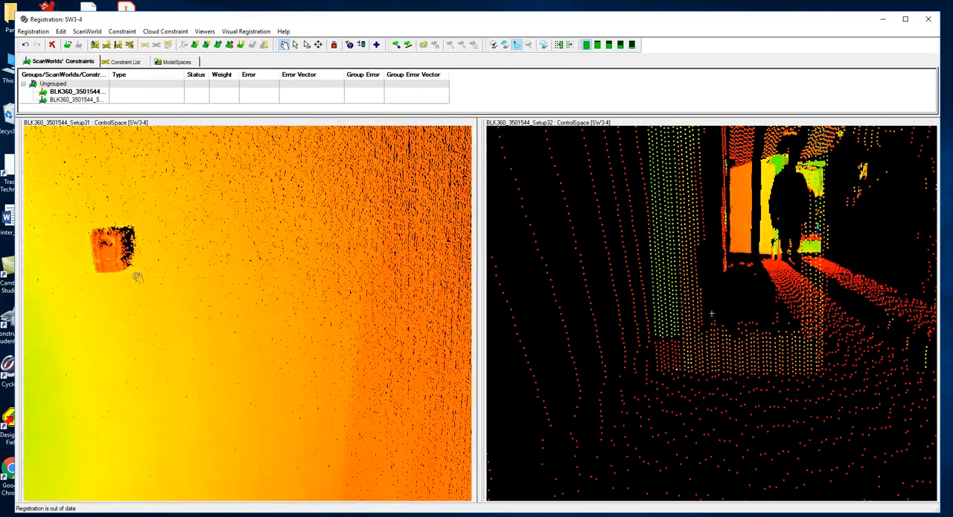
Frame the matching wall-mounted box beside the corridor door up close in the Setup32 viewer.
drag(668, 271, 682, 251)
drag(656, 335, 836, 260)
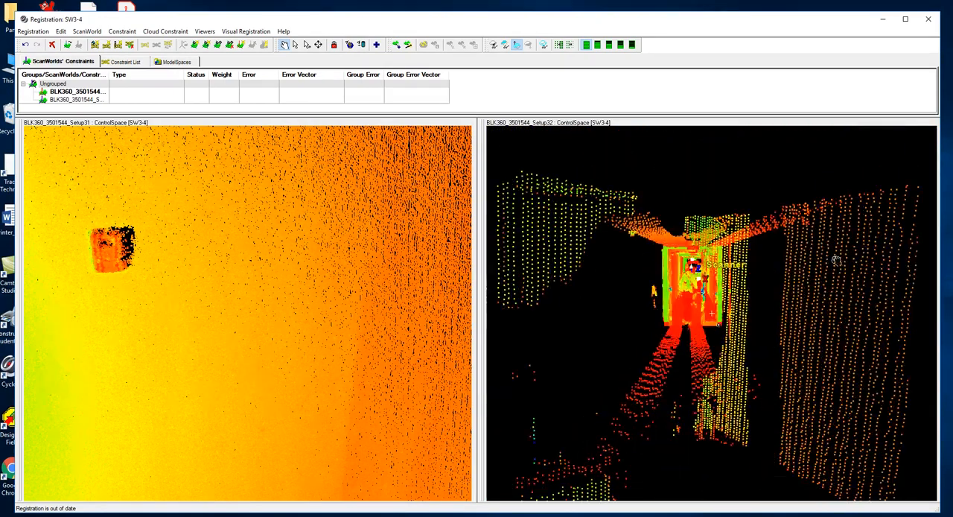
key(s)
click(694, 263)
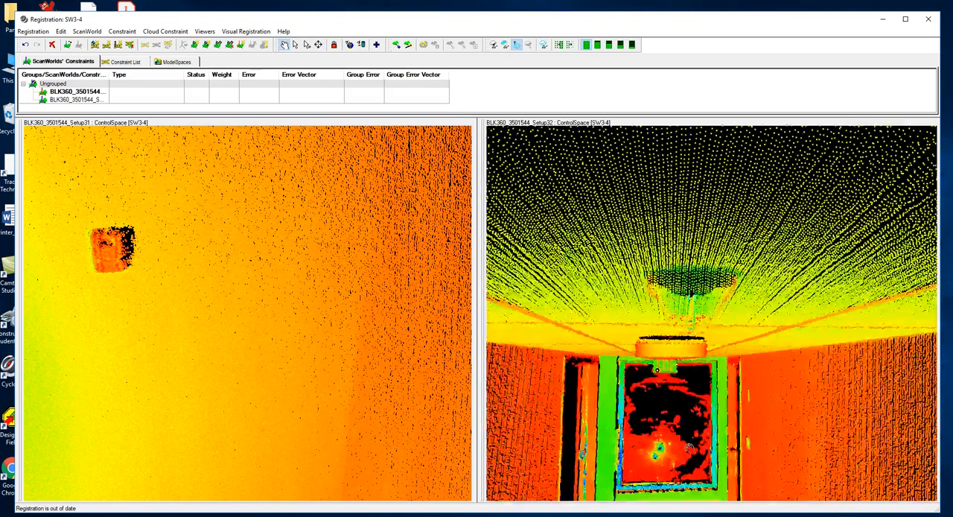
drag(690, 448, 694, 446)
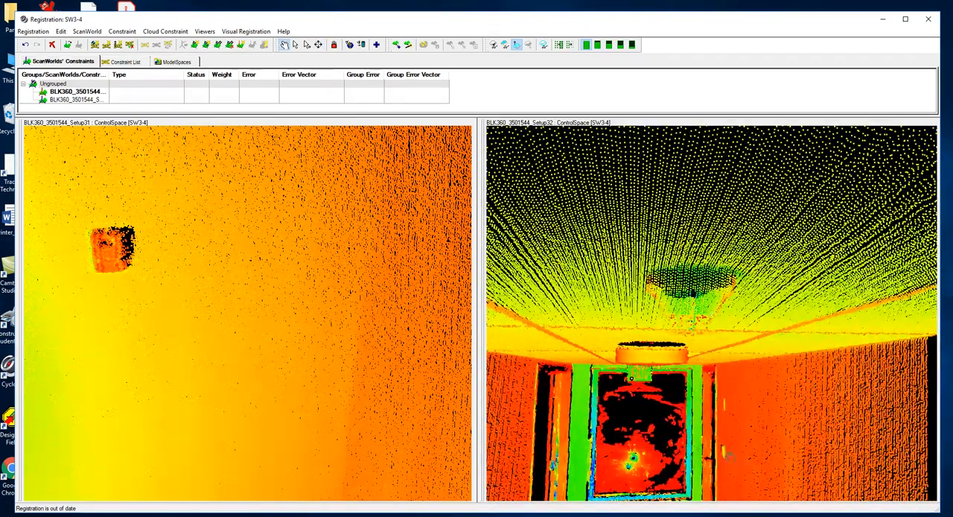
click(726, 450)
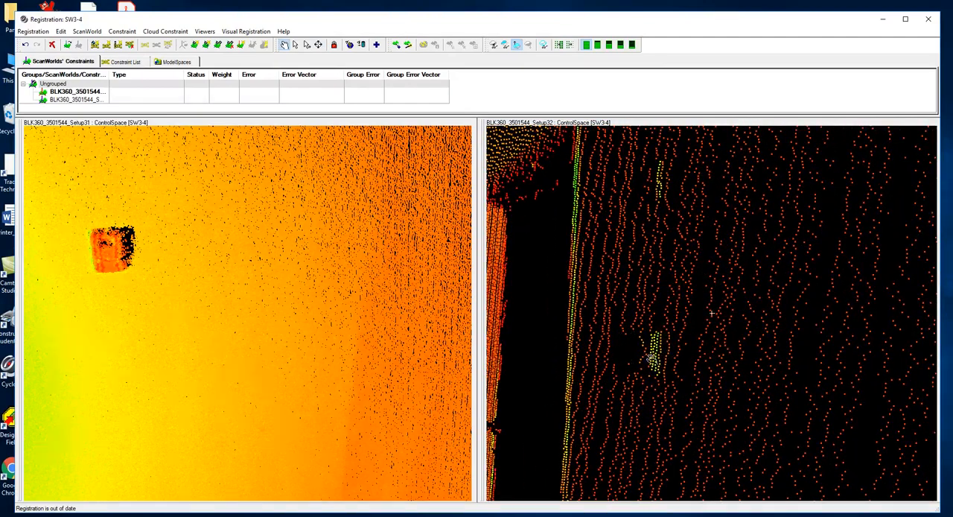
Bring both viewers to a similar angle on the wall-mounted box and multi-pick its matching upper corner.
drag(149, 273, 87, 277)
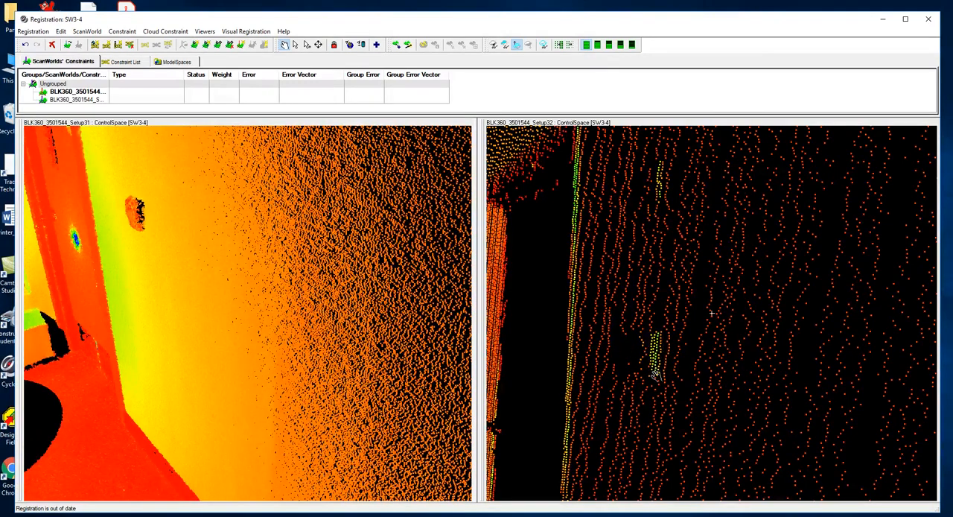
drag(651, 389, 682, 336)
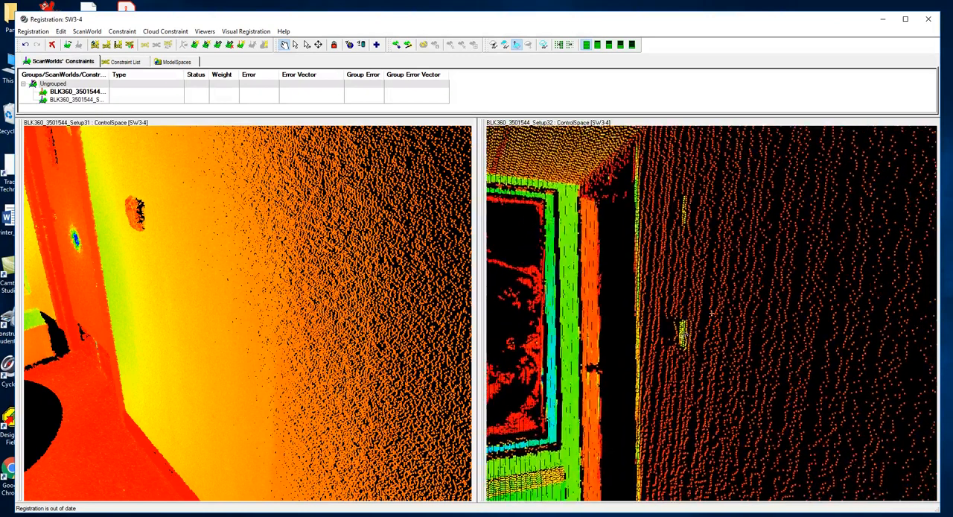
click(306, 46)
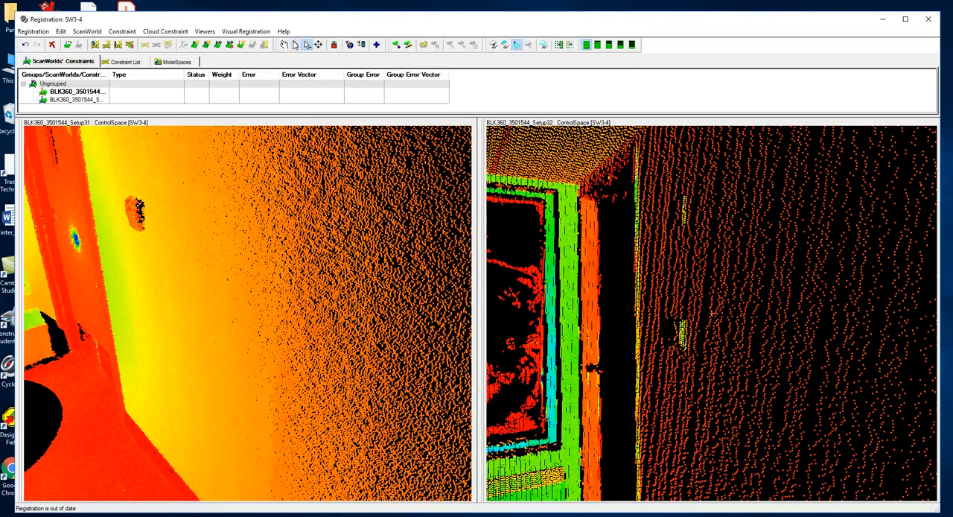
Frame the round fixture on the corridor ceiling up close in the Setup31 viewer.
click(284, 45)
scroll(184, 214, up, 3)
scroll(185, 215, down, 3)
scroll(634, 310, down, 3)
scroll(635, 311, up, 3)
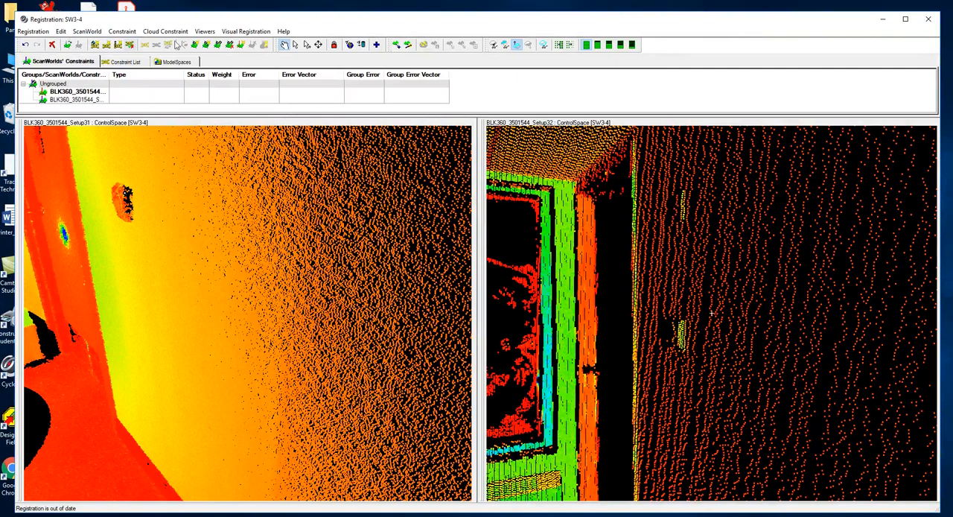
drag(228, 226, 304, 215)
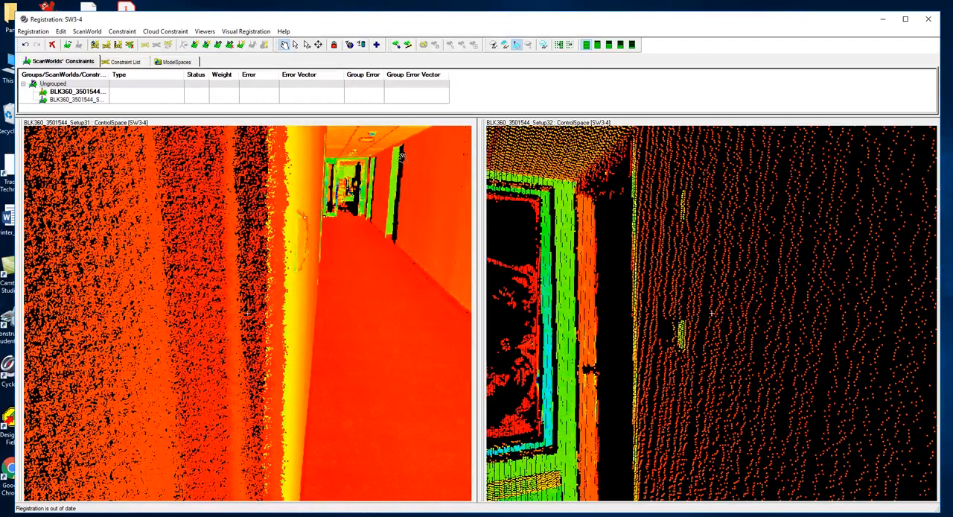
drag(400, 153, 393, 147)
drag(321, 181, 291, 205)
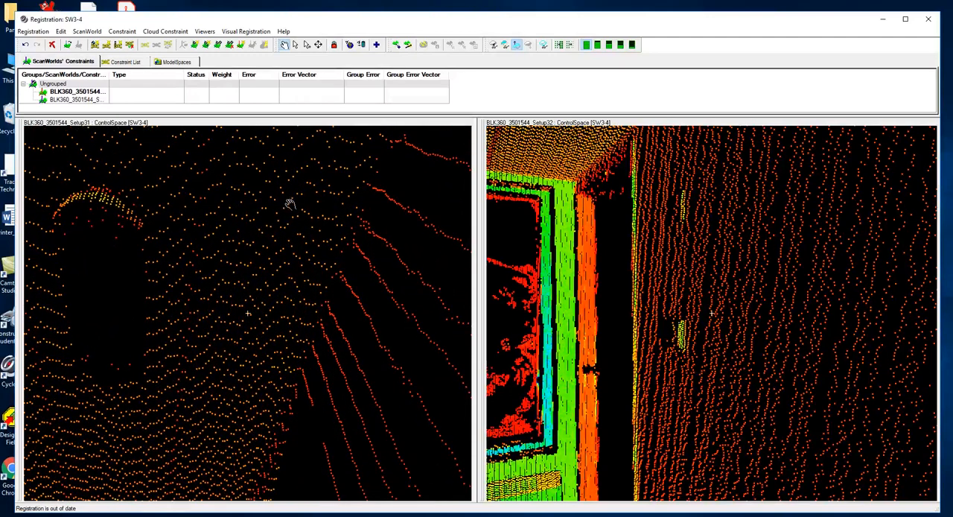
Bring the Setup32 viewer to an upward view of the corridor ceiling with its grid lines and fixtures.
drag(571, 298, 706, 303)
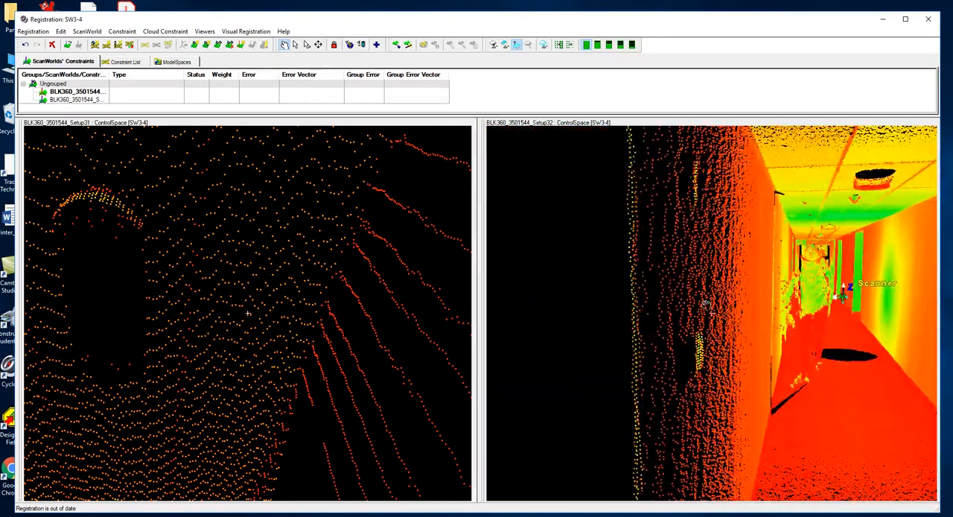
key(s)
click(836, 219)
drag(763, 347, 760, 345)
middle_drag(747, 364, 748, 324)
Widen the Setup31 view to take in the row of ceiling fixtures leading to the corridor's end.
middle_drag(304, 334, 305, 286)
drag(279, 257, 316, 312)
middle_drag(244, 205, 246, 221)
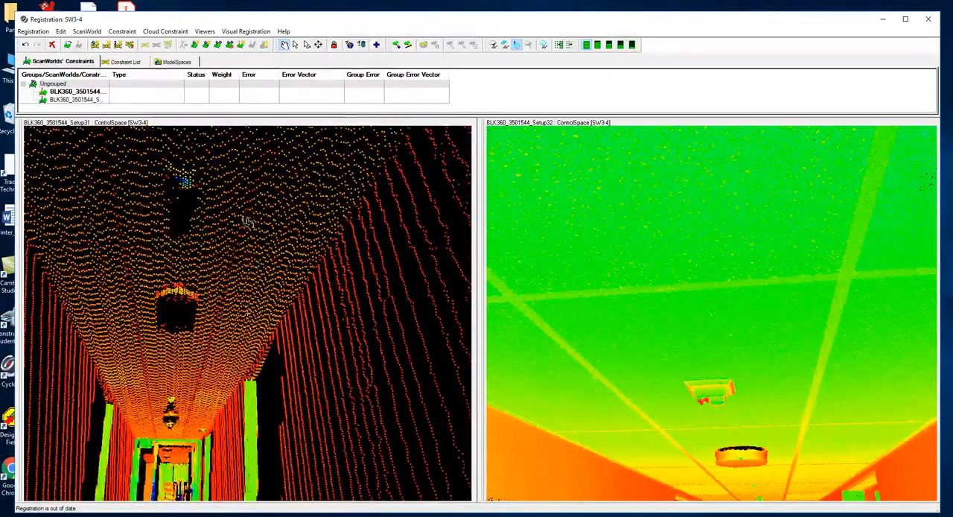
mouse_move(249, 224)
mouse_down()
mouse_move(249, 240)
mouse_move(246, 223)
mouse_move(248, 230)
mouse_up()
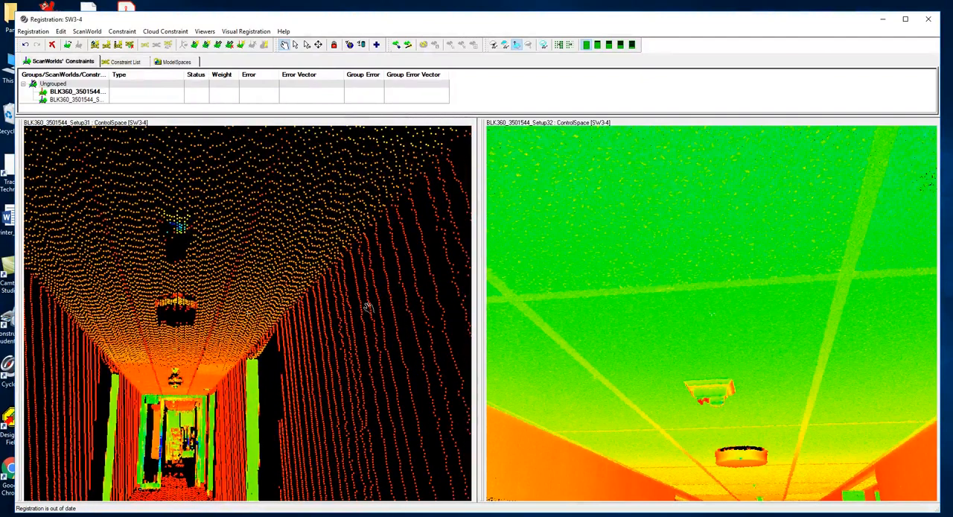
Align the two ceiling views and multi-pick the ceiling grid intersection near the fixtures as a matching point.
mouse_move(708, 427)
mouse_down()
mouse_move(706, 442)
mouse_move(708, 421)
mouse_up()
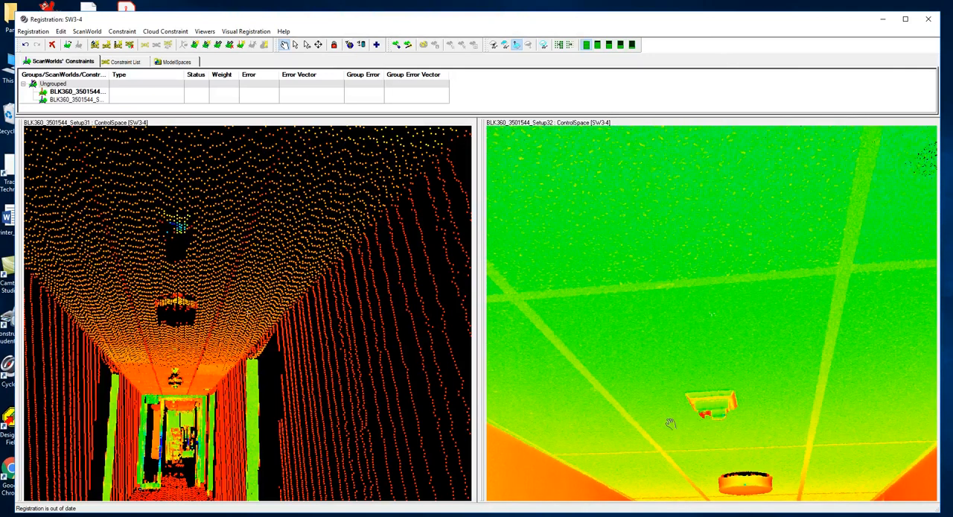
drag(216, 284, 217, 241)
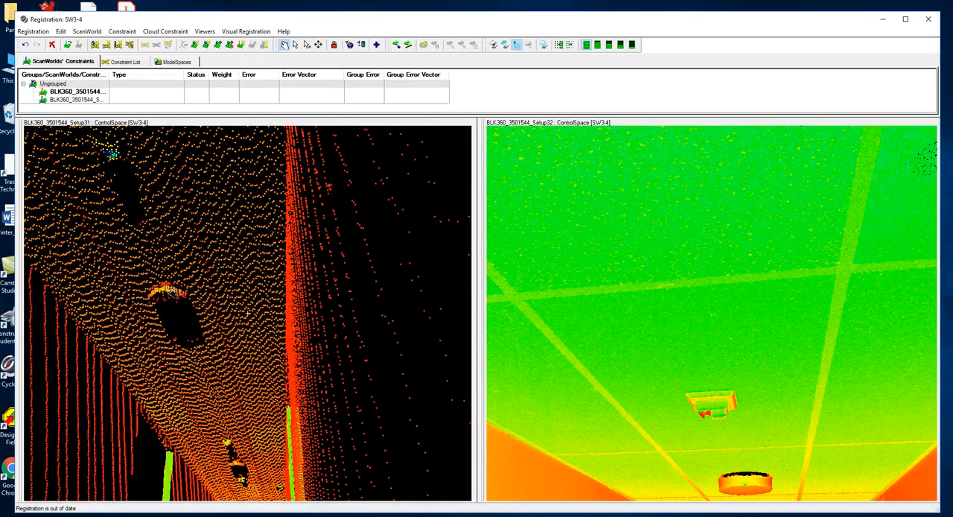
drag(207, 370, 210, 337)
drag(170, 214, 177, 192)
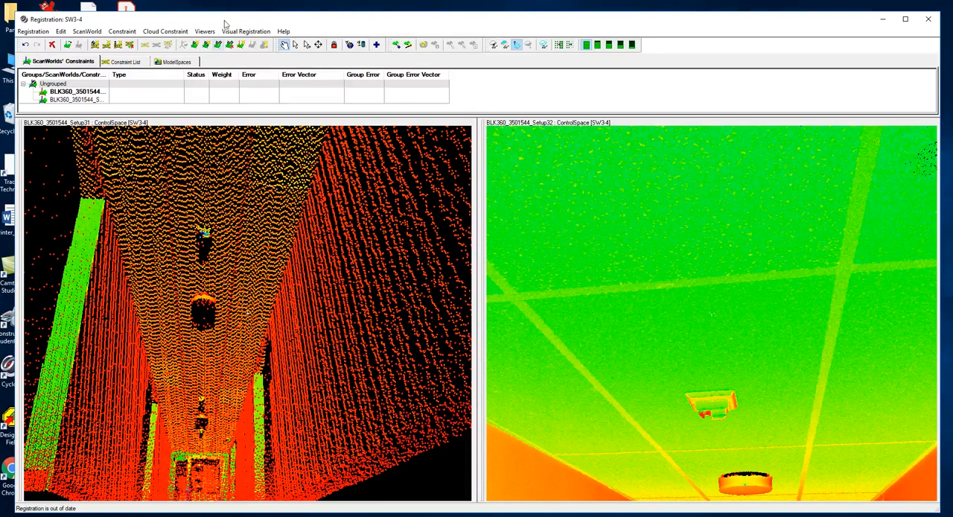
click(307, 45)
Add a cloud constraint between the Setup31 and Setup32 ScanWorlds and register them with it.
click(167, 31)
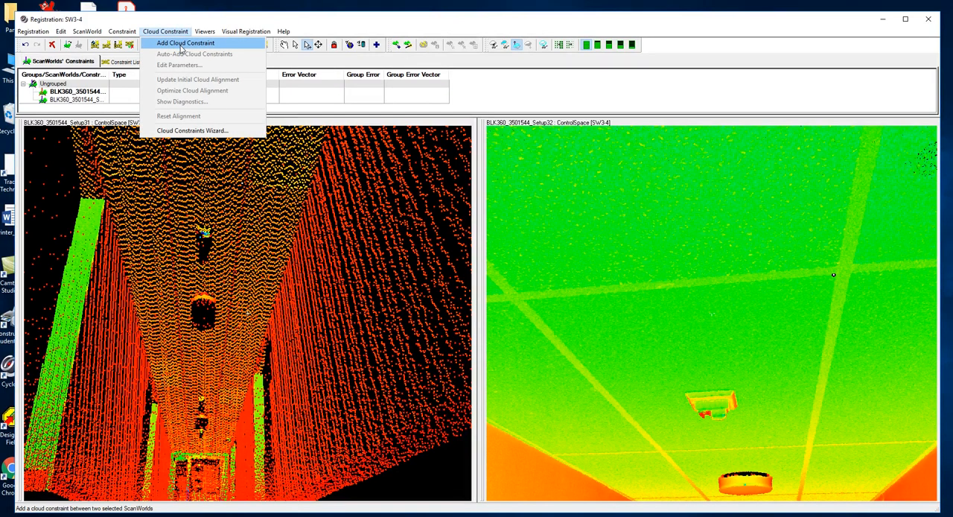
click(181, 44)
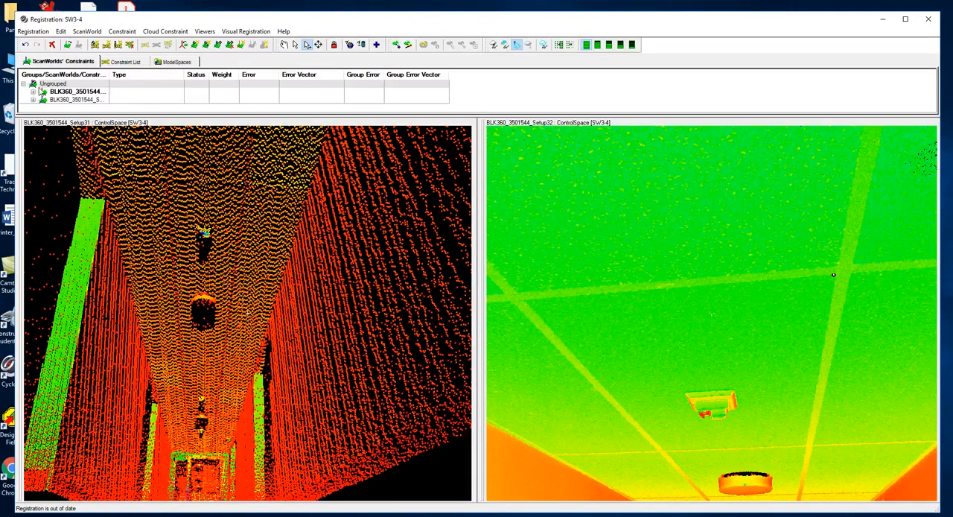
click(119, 63)
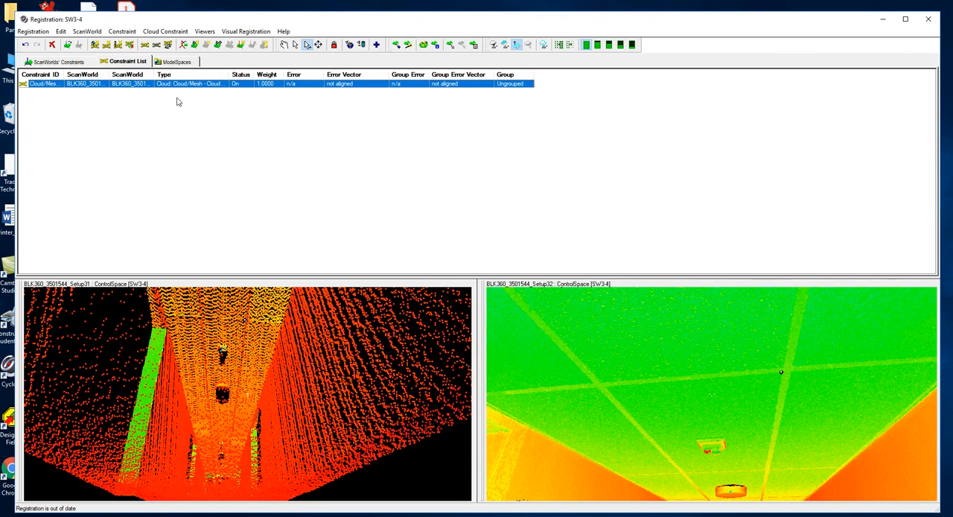
click(33, 31)
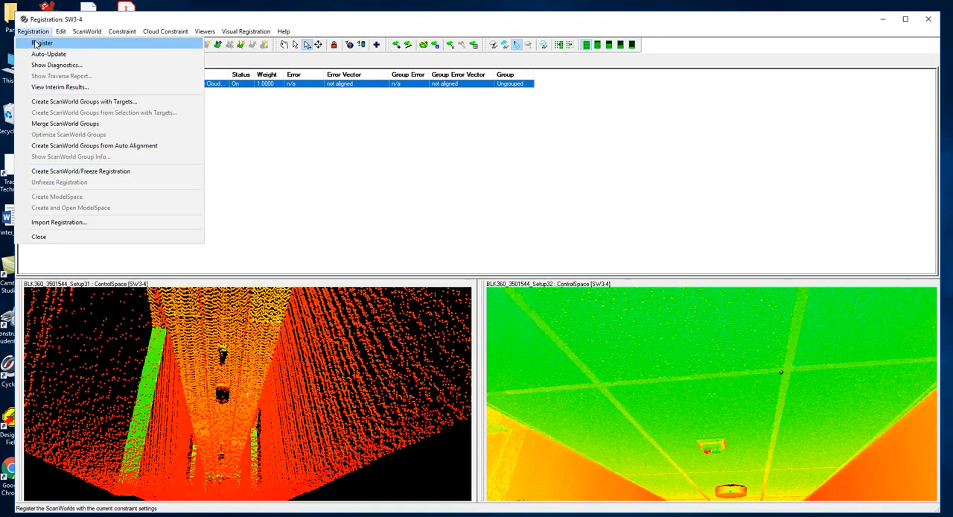
click(31, 49)
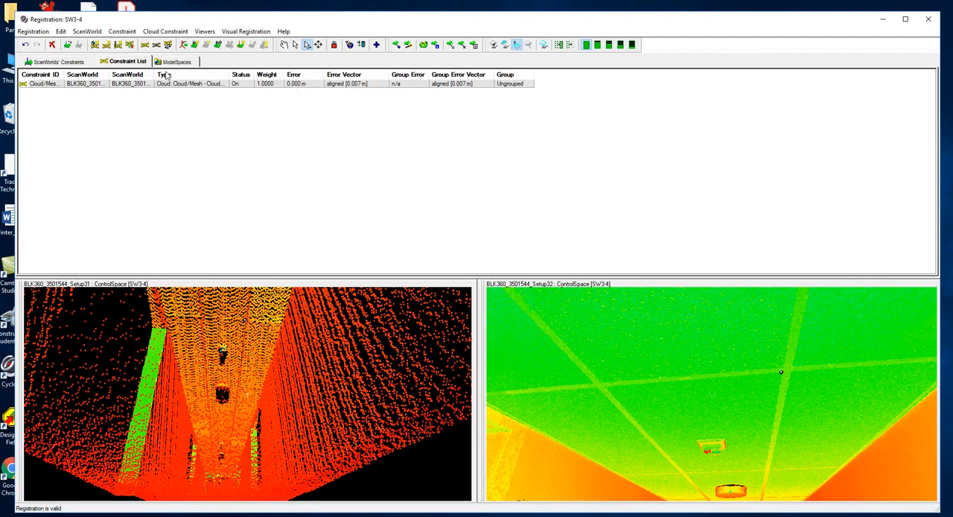
Open the interim results of the SW3-4 registration and examine the merged point cloud along the corridor.
click(34, 33)
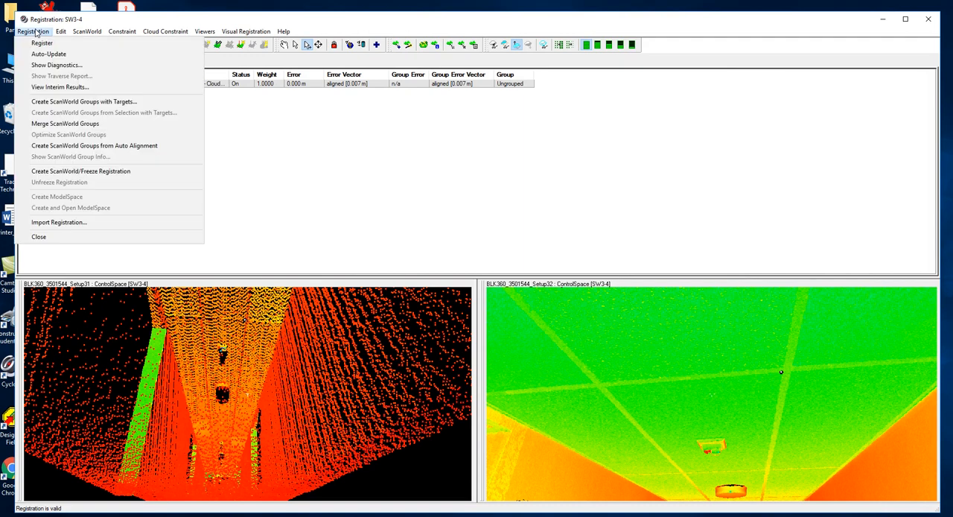
click(60, 87)
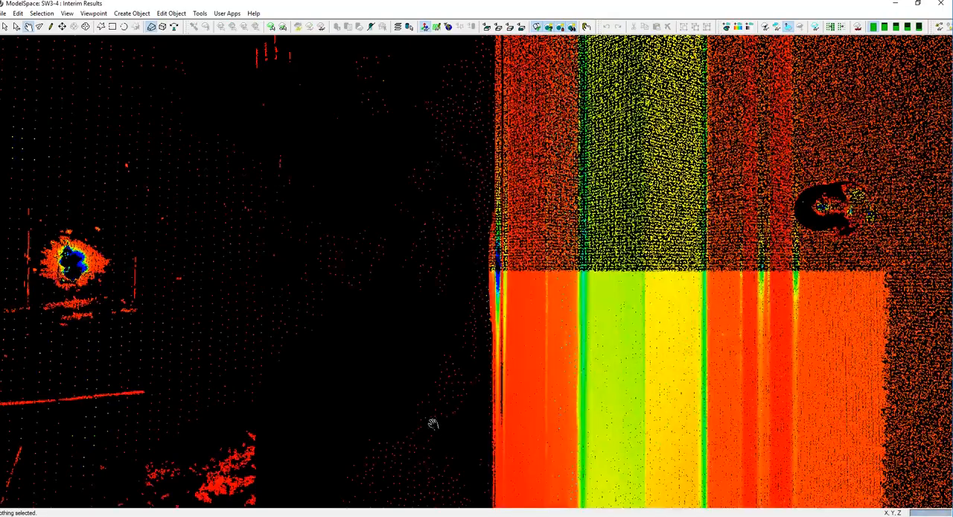
middle_drag(425, 423, 425, 357)
drag(487, 364, 423, 407)
drag(475, 306, 424, 348)
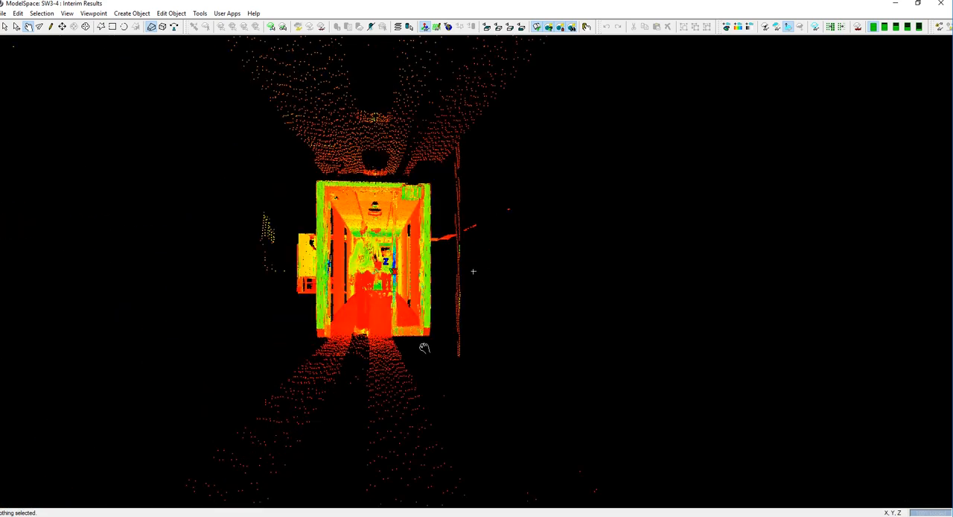
drag(473, 271, 377, 267)
middle_drag(498, 223, 488, 381)
drag(513, 330, 524, 365)
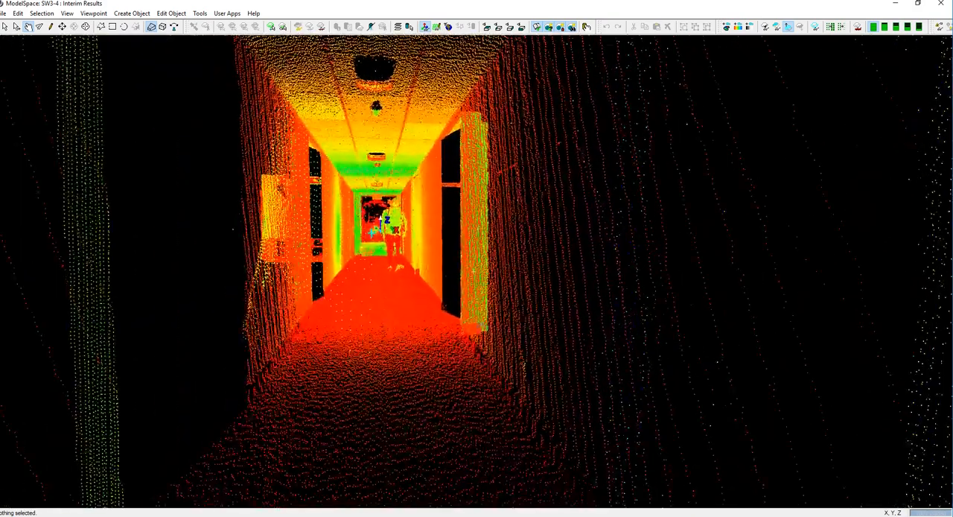
key(s)
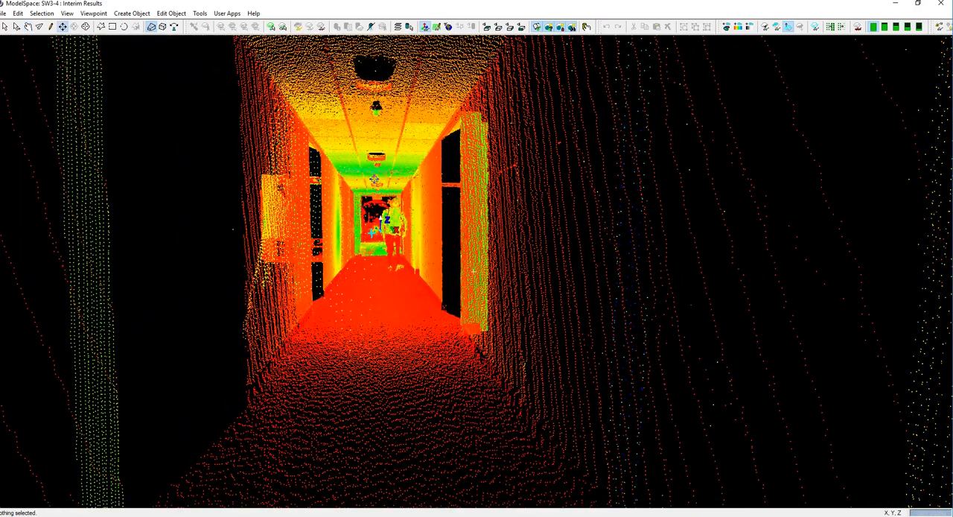
click(397, 291)
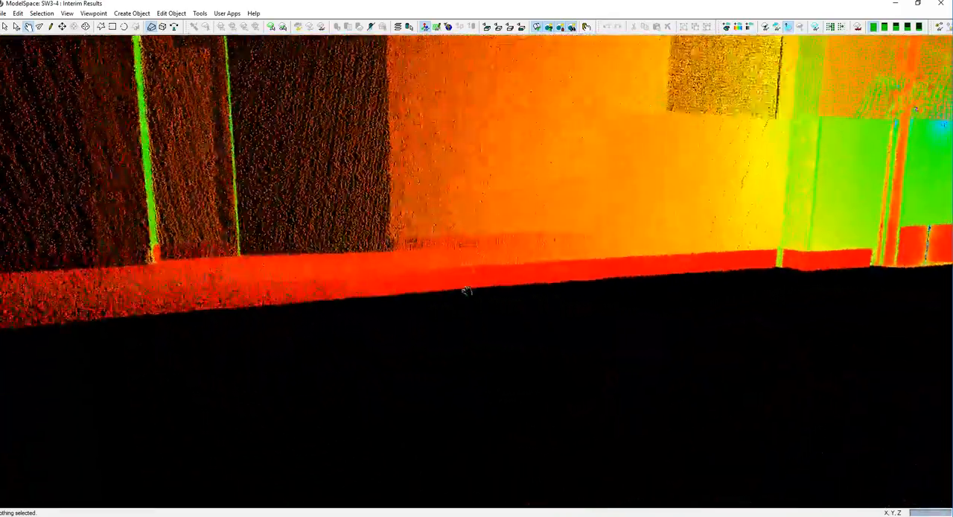
Inspect the merged corridor's walls, ceiling and floor from above and outside, and close the temporary ModelSpace without saving.
drag(467, 291, 530, 289)
drag(414, 155, 506, 247)
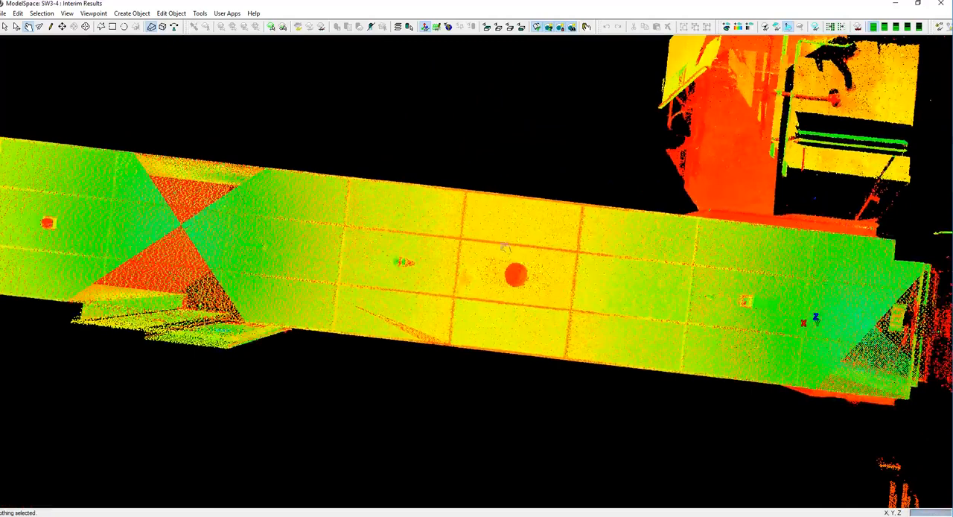
drag(569, 273, 431, 266)
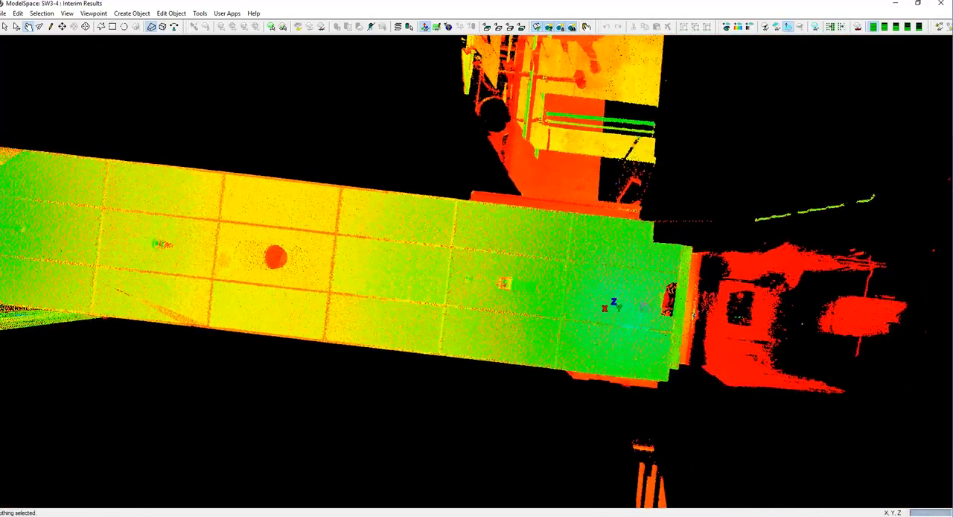
scroll(476, 272, up, 8)
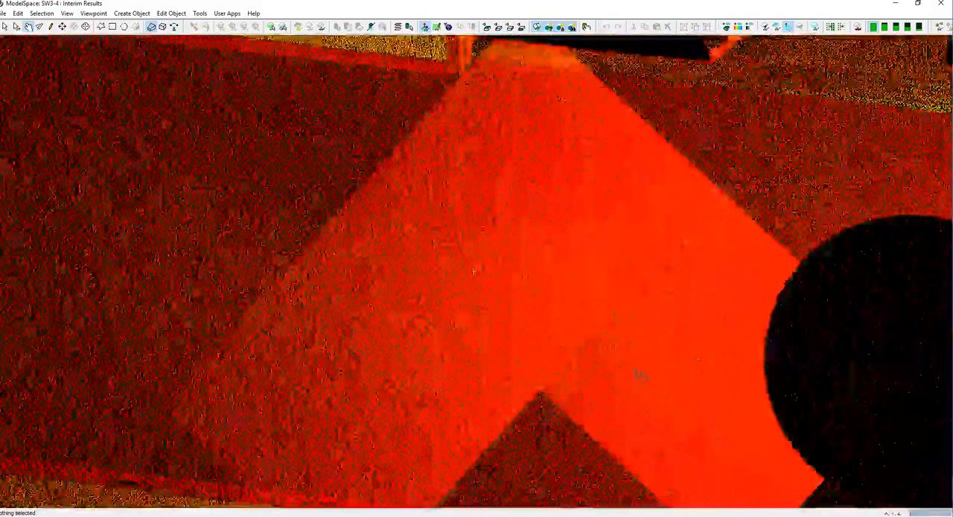
scroll(475, 272, down, 1)
drag(653, 322, 484, 395)
drag(342, 444, 747, 228)
scroll(542, 295, down, 3)
scroll(542, 288, down, 3)
drag(542, 289, 521, 272)
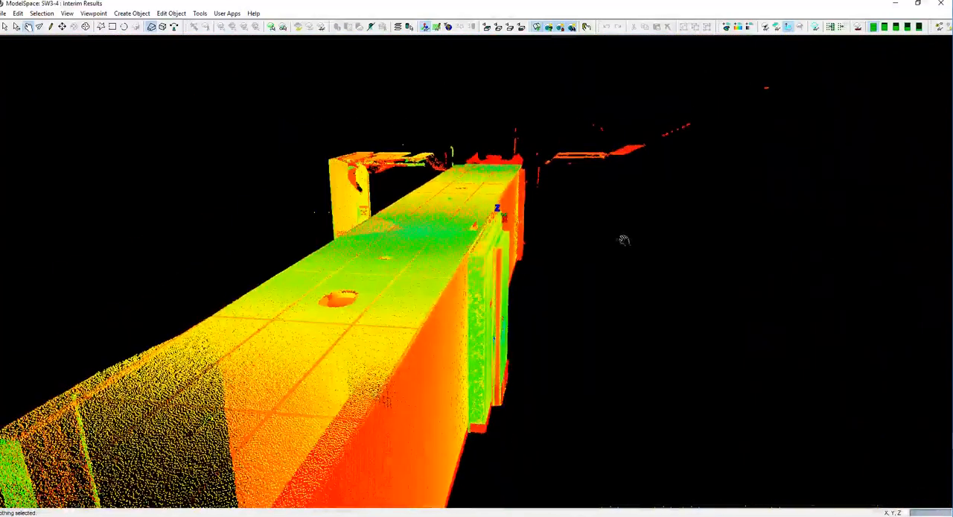
click(943, 10)
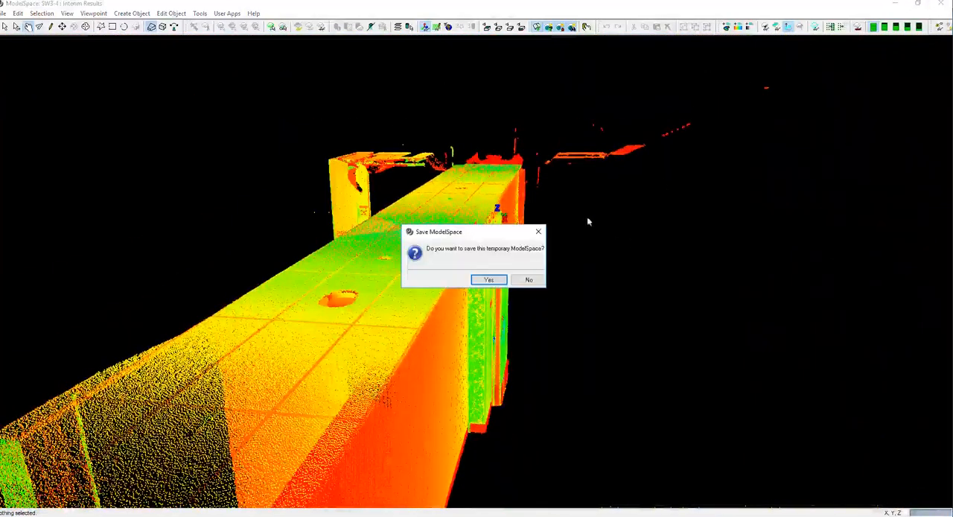
click(530, 280)
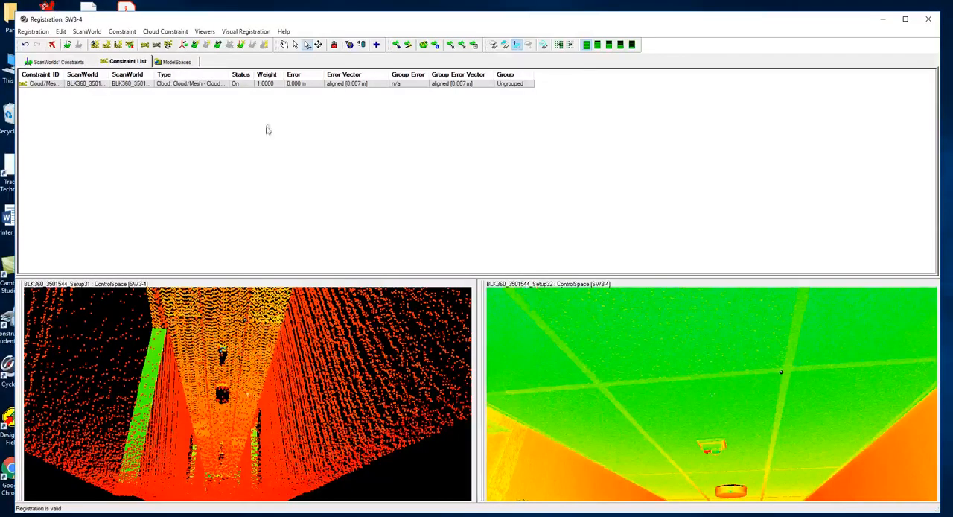
Create the ScanWorld and freeze the SW3-4 registration, and select ScanWorld [SW3-4] in the Cyclone Navigator.
click(34, 31)
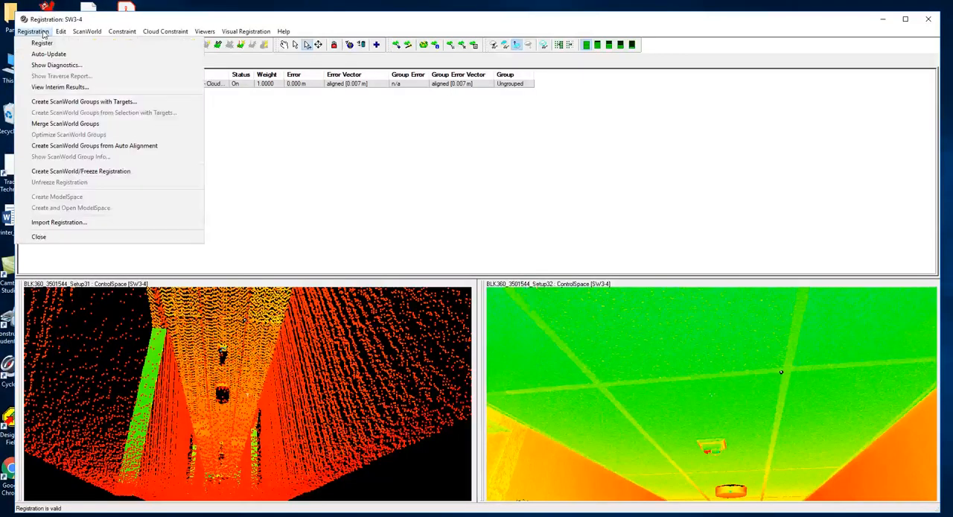
click(80, 171)
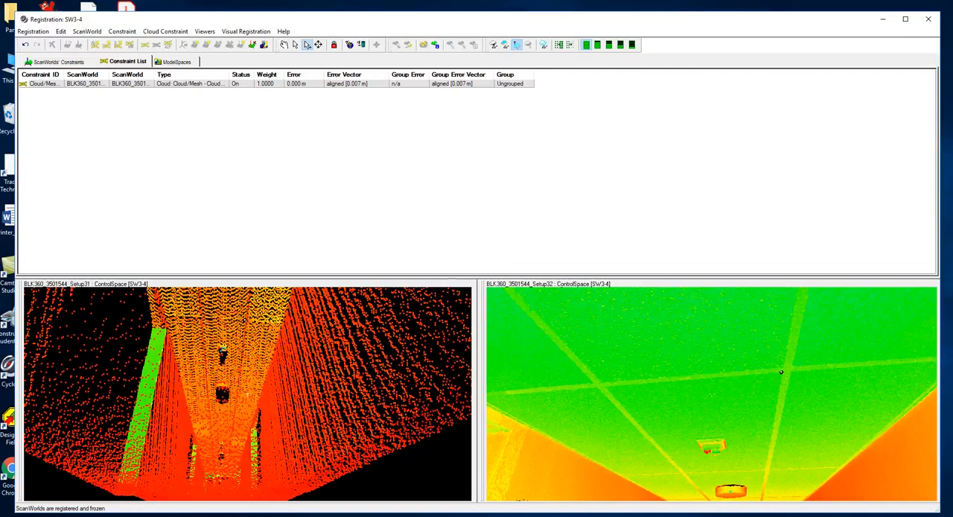
click(414, 514)
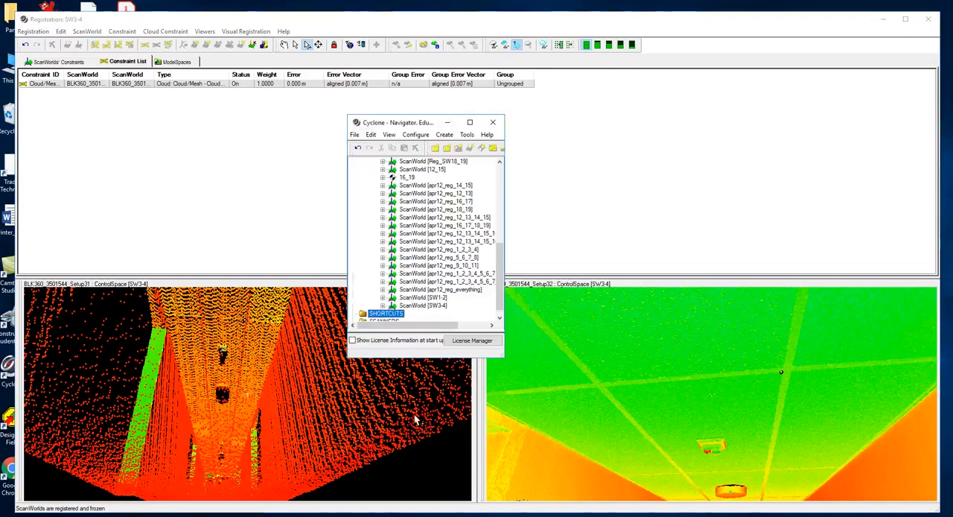
click(426, 306)
Show the registration diagnostics in an enlarged window and check the mean absolute error for enabled and disabled constraints.
click(344, 33)
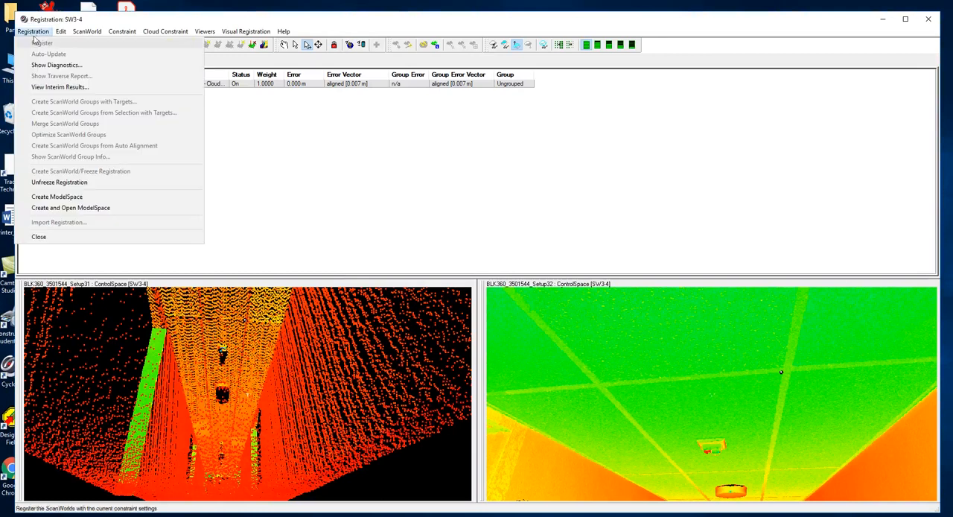
click(67, 66)
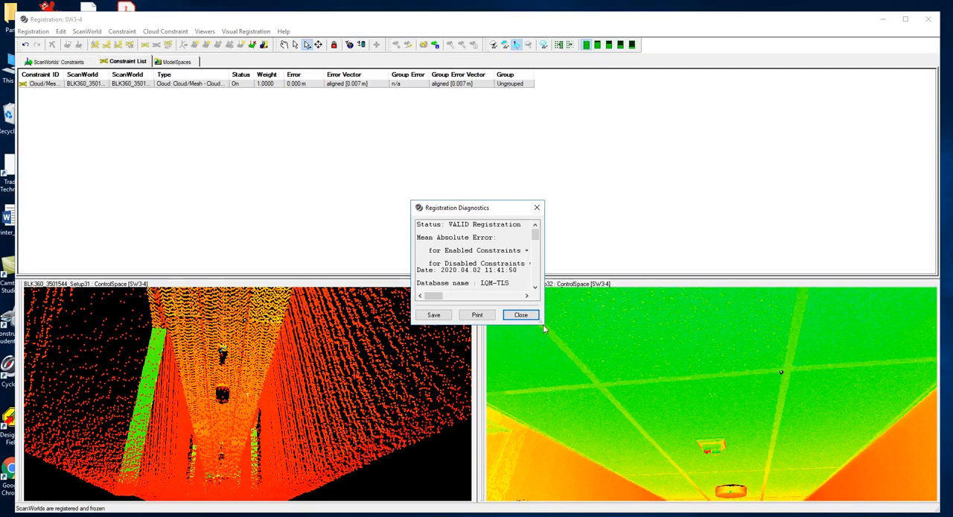
drag(542, 322, 727, 460)
drag(543, 211, 391, 70)
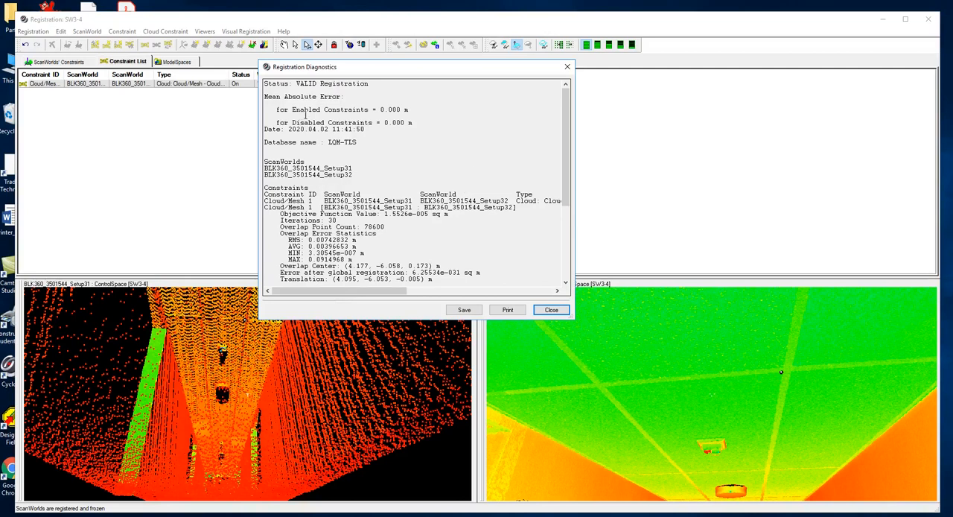
drag(280, 111, 414, 124)
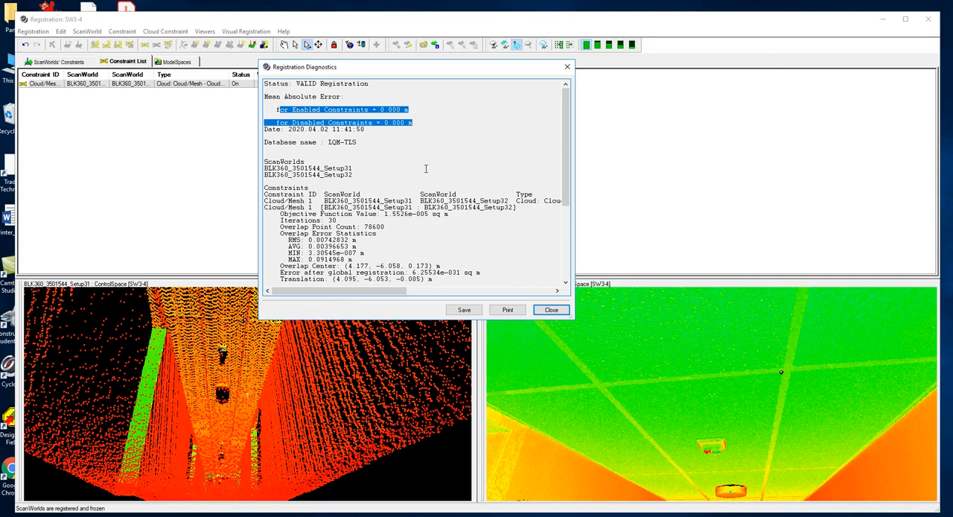
click(397, 104)
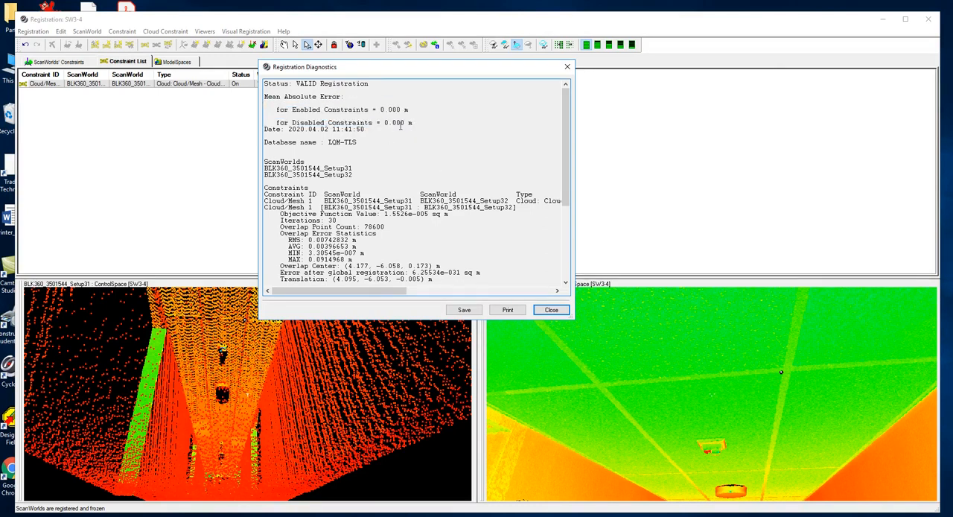
Review the RMS and average overlap errors in the diagnostics, and close the report and the SW3-4 registration.
drag(567, 117, 567, 181)
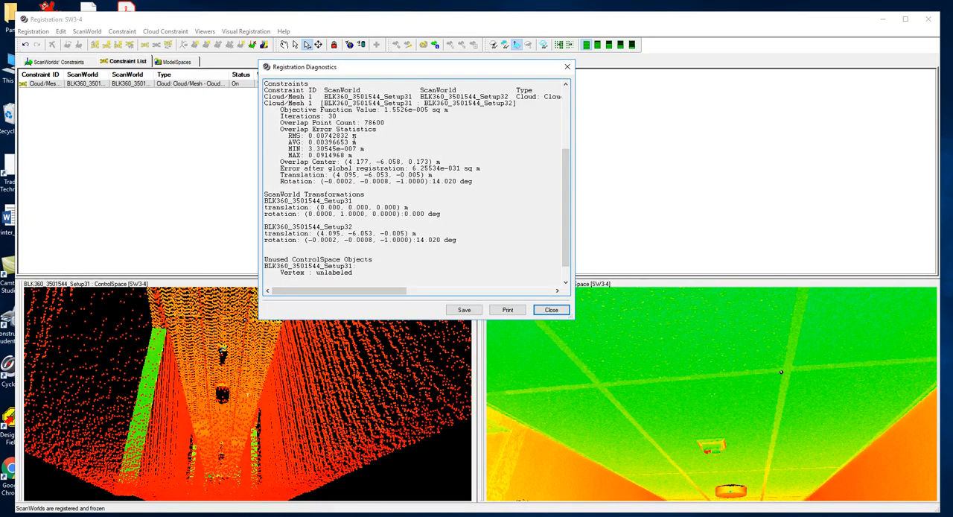
drag(291, 135, 363, 135)
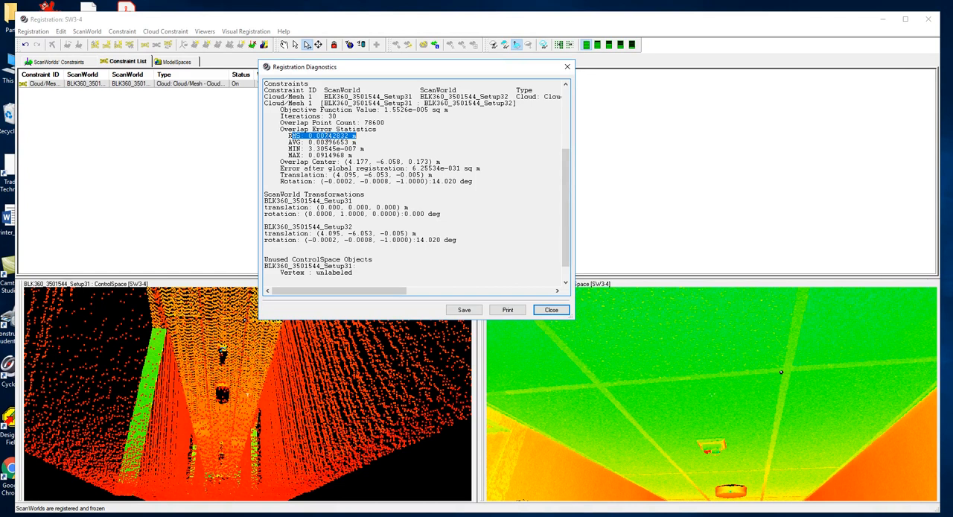
drag(359, 141, 298, 142)
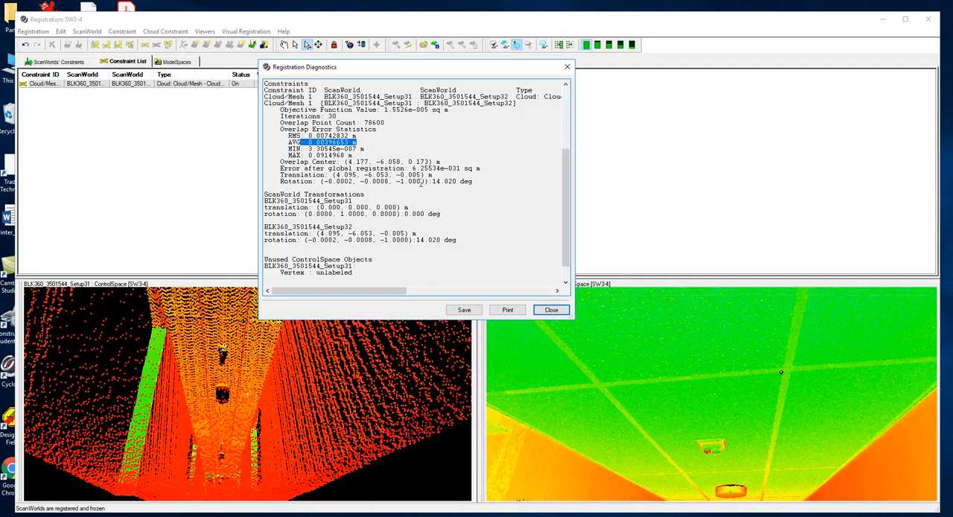
scroll(403, 220, down, 1)
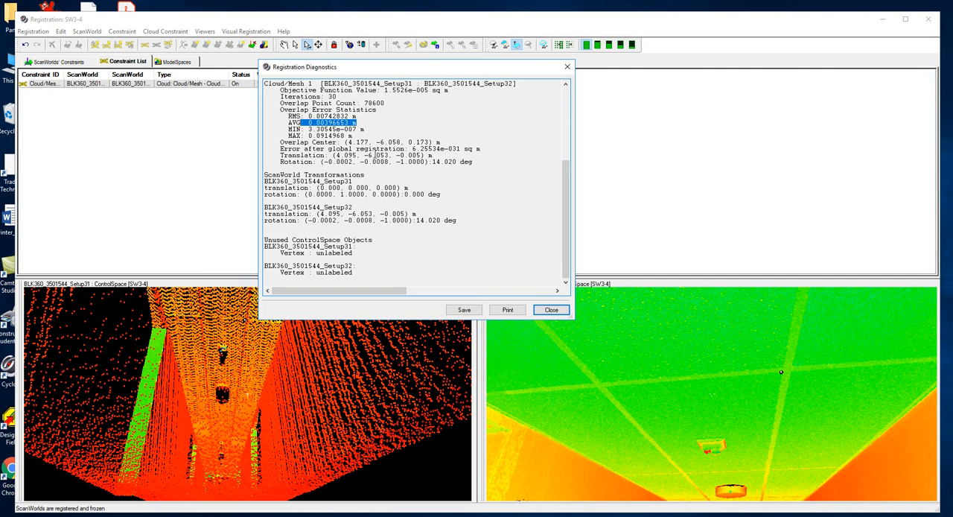
scroll(384, 149, up, 1)
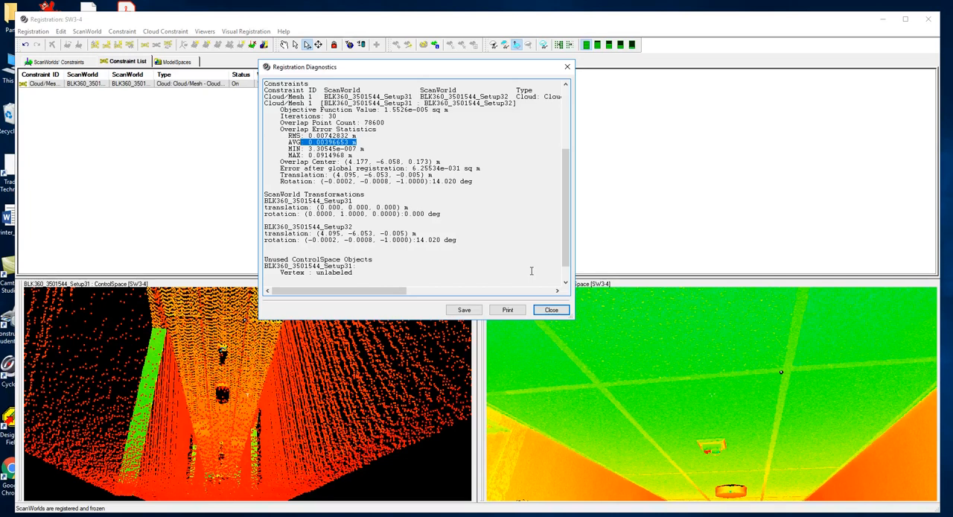
click(551, 310)
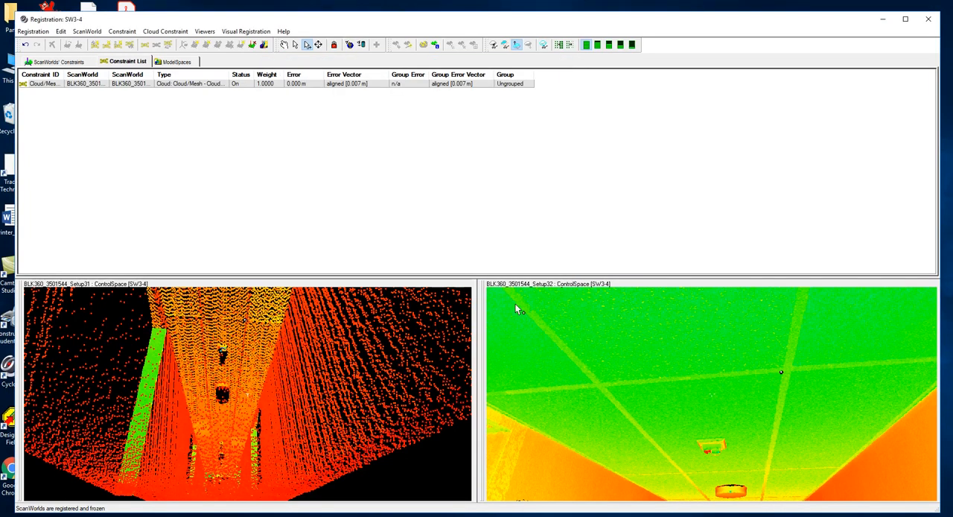
click(931, 20)
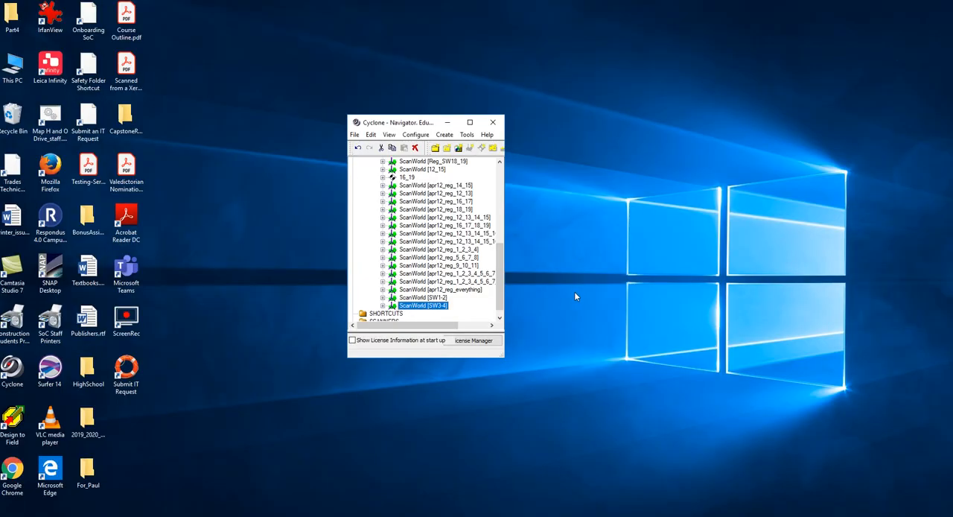